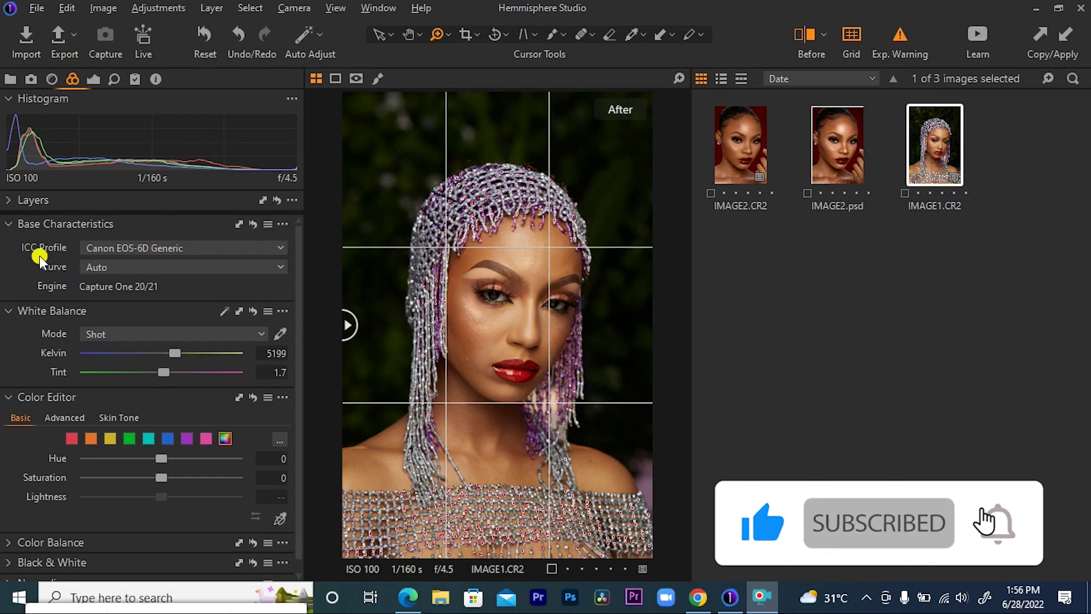
Set the ICC profile to Canon EOS-6D ProStandard and the white balance temperature to 5600 Kelvin.
{"action": "left_click", "coordinate": [279, 248]}
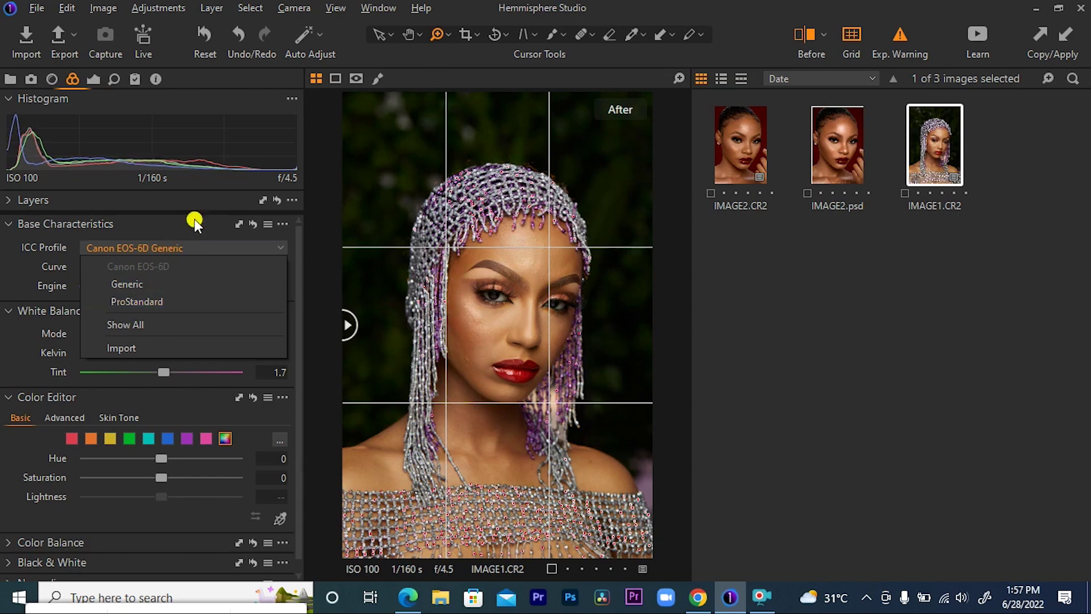
{"action": "left_click", "coordinate": [161, 302]}
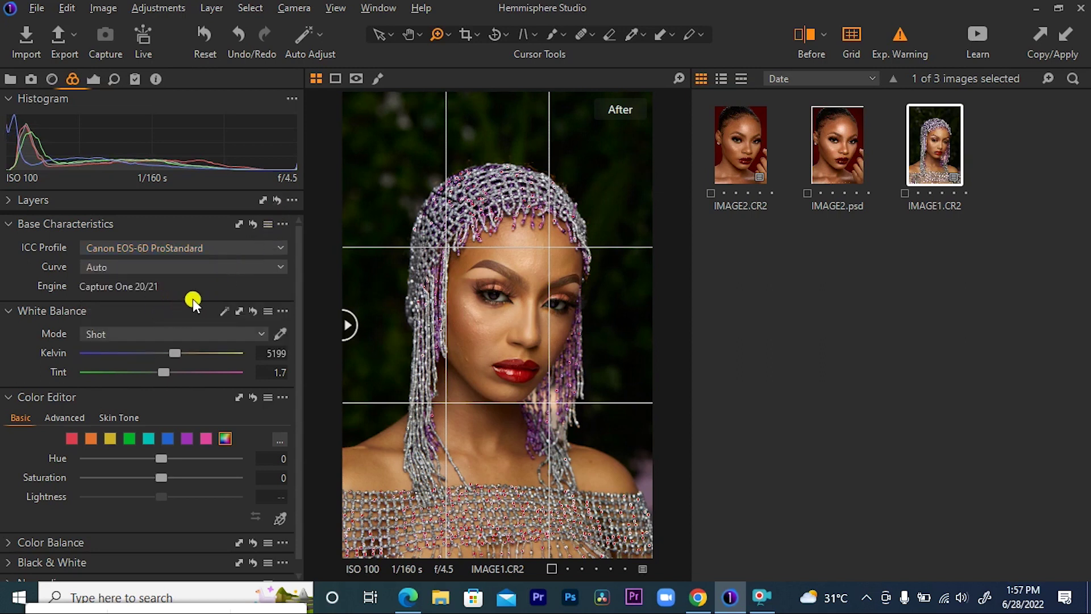
{"action": "scroll", "coordinate": [301, 301], "scroll_direction": "down", "scroll_amount": 1}
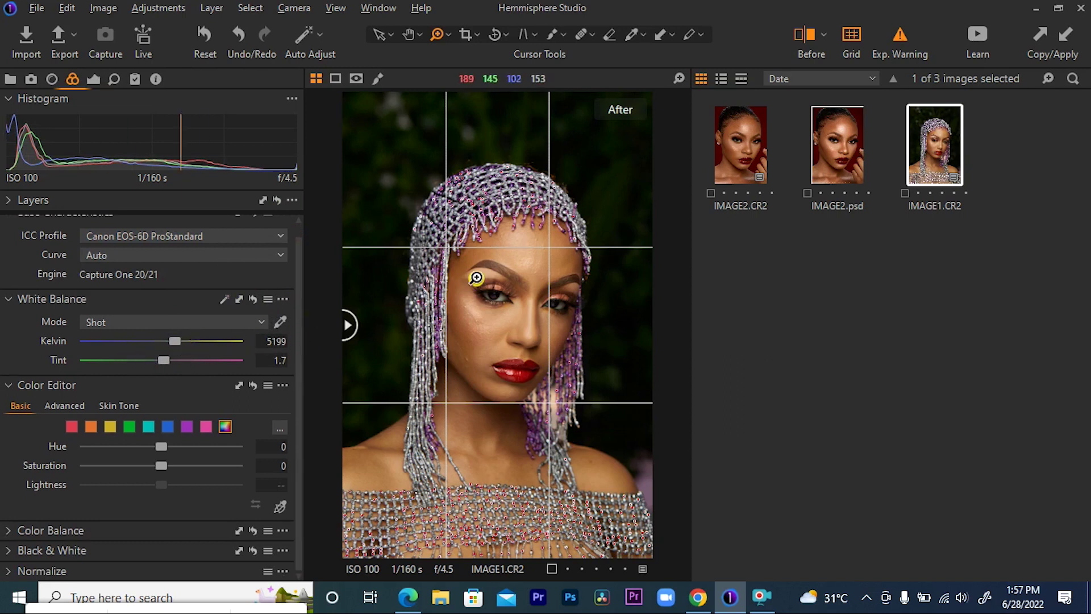
{"action": "mouse_move", "coordinate": [175, 342]}
{"action": "left_mouse_down"}
{"action": "mouse_move", "coordinate": [165, 343]}
{"action": "mouse_move", "coordinate": [176, 341]}
{"action": "left_mouse_up"}
{"action": "left_click", "coordinate": [276, 340]}
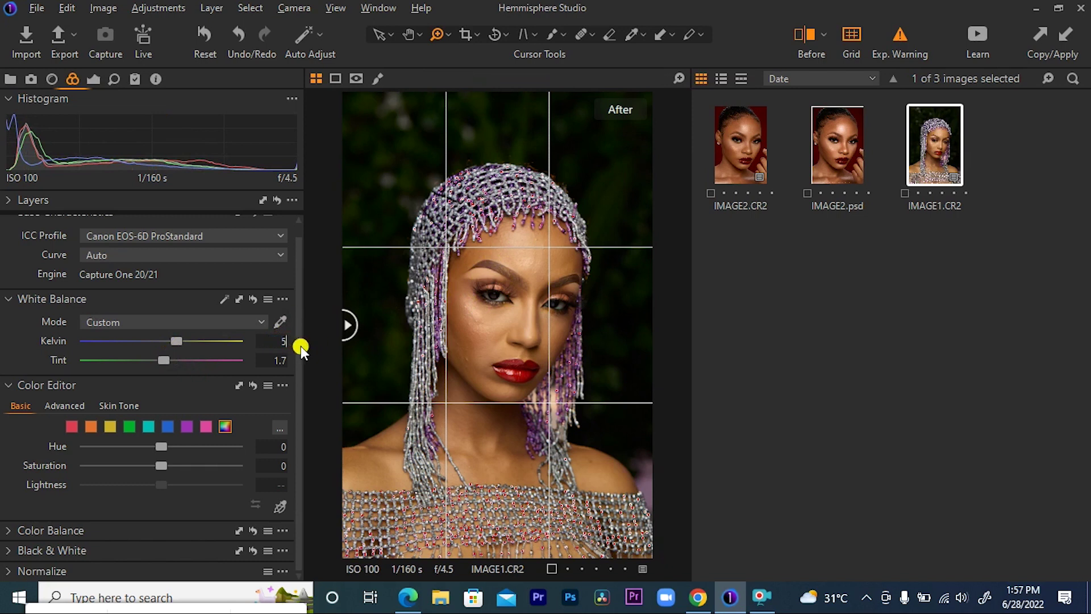
{"action": "type", "text": "56"}
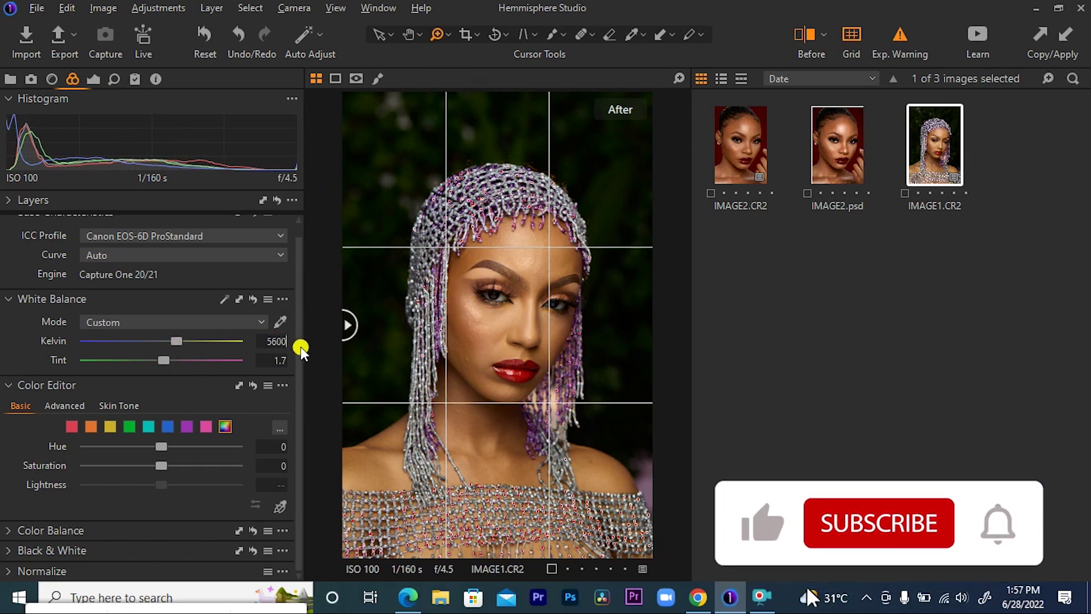
{"action": "type", "text": "00"}
{"action": "key", "text": "Return"}
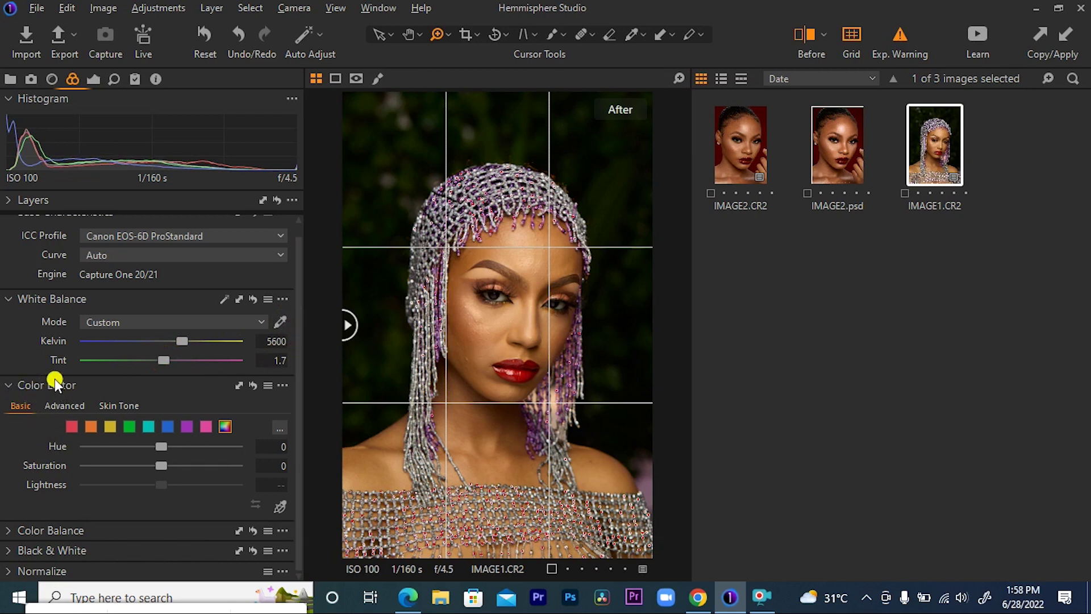
In the basic colour editor, shift the red range's hue toward orange and the yellow range's hue toward orange.
{"action": "left_click", "coordinate": [71, 426]}
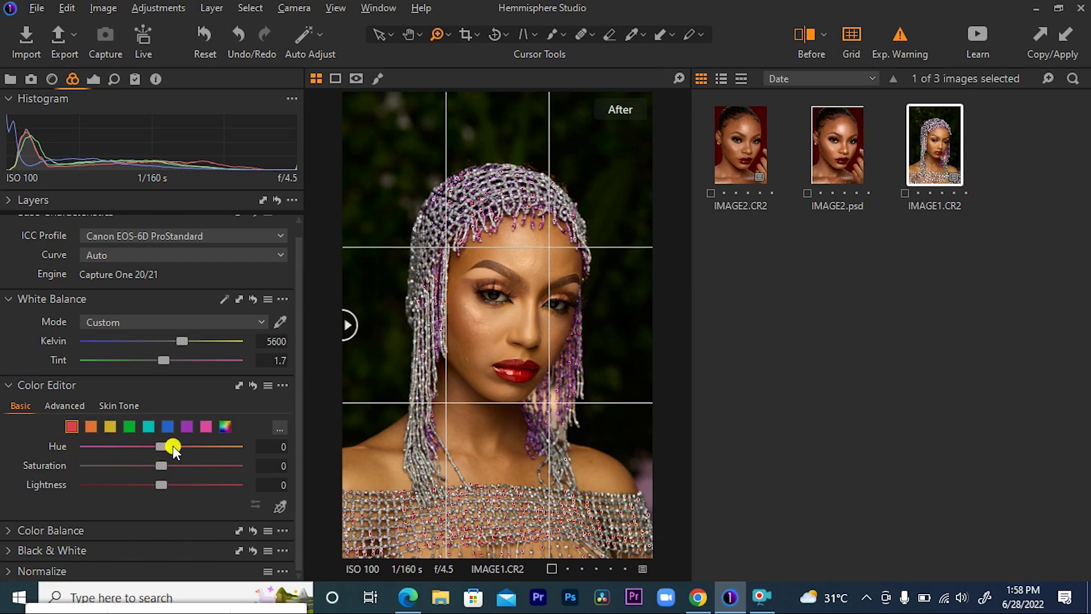
{"action": "left_click_drag", "start_coordinate": [156, 449], "coordinate": [182, 452]}
{"action": "left_click", "coordinate": [116, 427]}
{"action": "left_click_drag", "start_coordinate": [161, 445], "coordinate": [127, 452]}
Fine-tune the saturation and lightness of the orange range in the basic colour editor.
{"action": "left_click", "coordinate": [92, 427]}
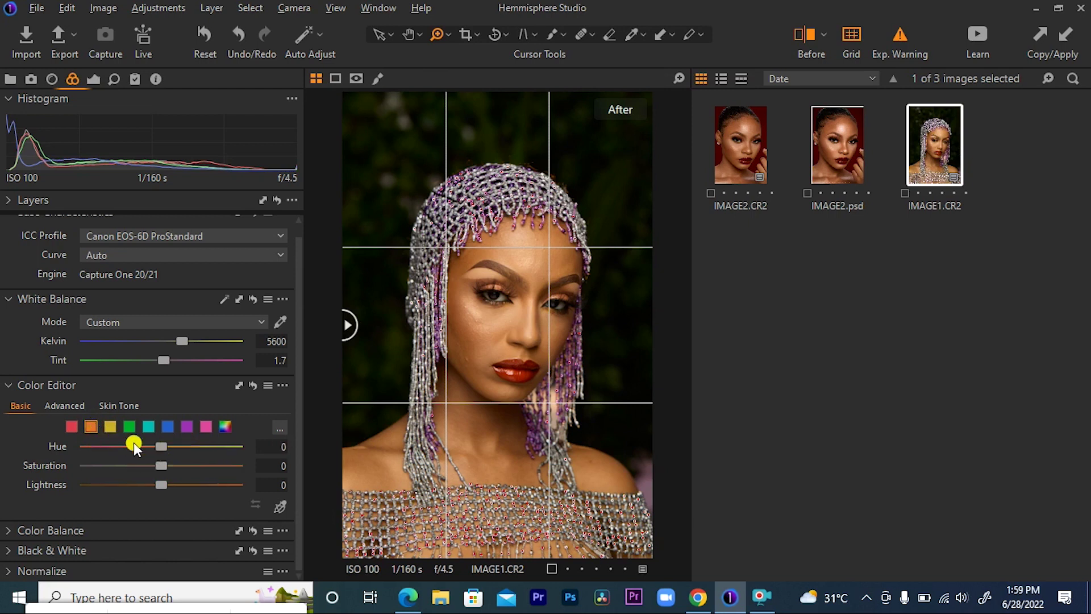
{"action": "mouse_move", "coordinate": [163, 464]}
{"action": "left_mouse_down"}
{"action": "mouse_move", "coordinate": [231, 455]}
{"action": "mouse_move", "coordinate": [144, 463]}
{"action": "mouse_move", "coordinate": [168, 465]}
{"action": "left_mouse_up"}
{"action": "double_click", "coordinate": [155, 465]}
{"action": "mouse_move", "coordinate": [159, 483]}
{"action": "left_mouse_down"}
{"action": "mouse_move", "coordinate": [121, 489]}
{"action": "mouse_move", "coordinate": [162, 483]}
{"action": "left_mouse_up"}
Switch the colour editor to Skin Tone mode and add a new filled adjustment layer above the background.
{"action": "left_click", "coordinate": [120, 404]}
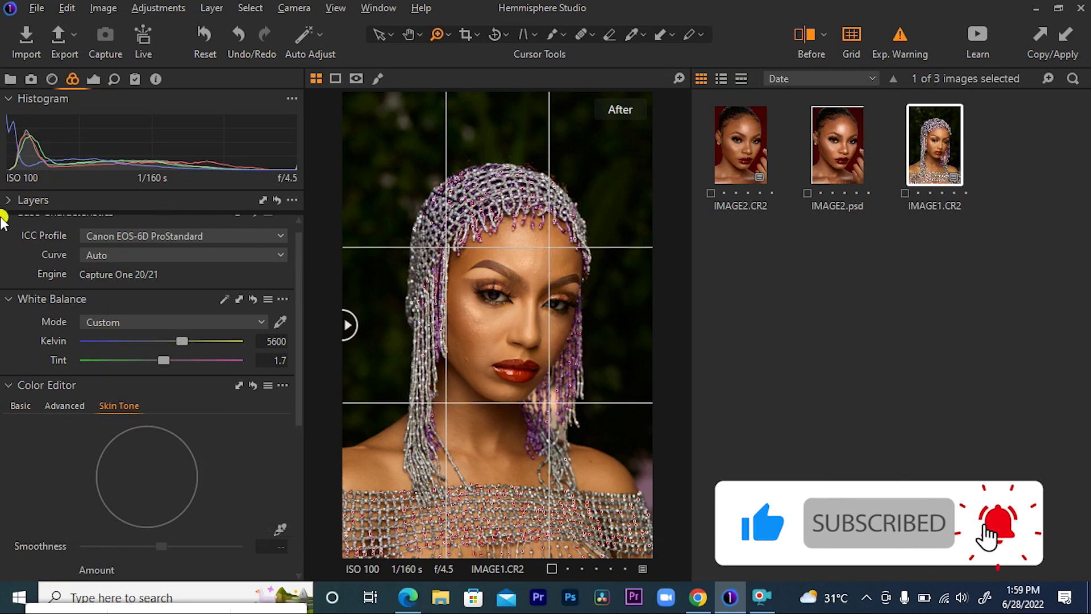
{"action": "left_click", "coordinate": [32, 200]}
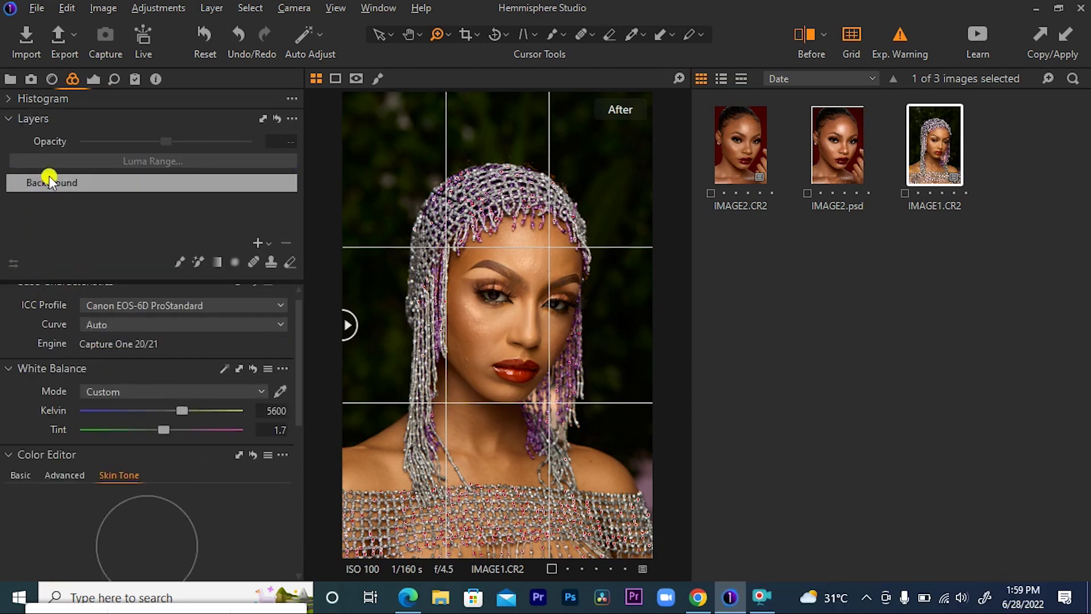
{"action": "left_click", "coordinate": [269, 243]}
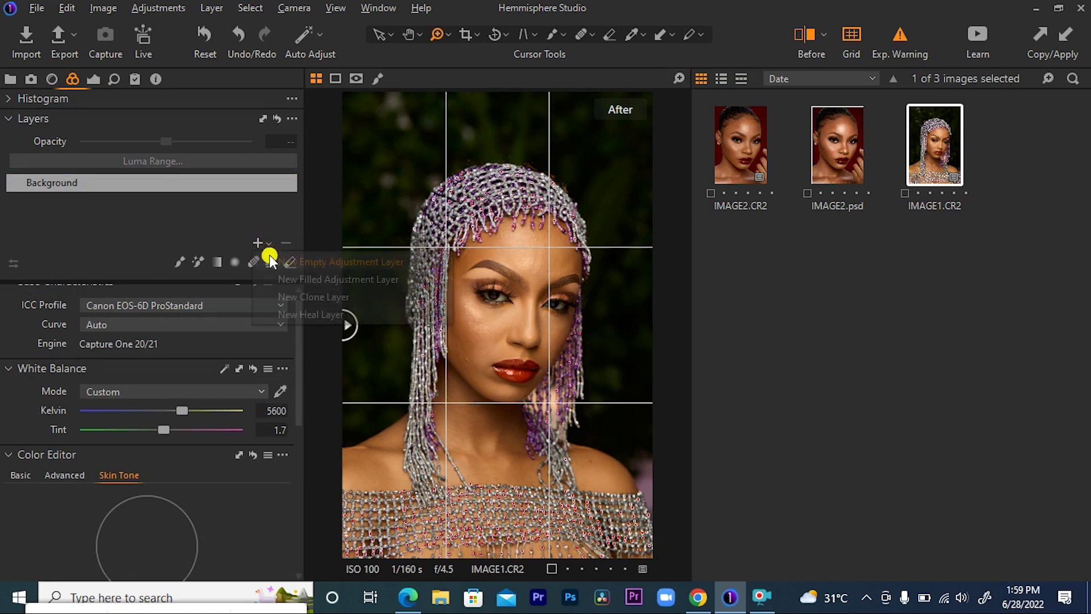
{"action": "left_click", "coordinate": [301, 279]}
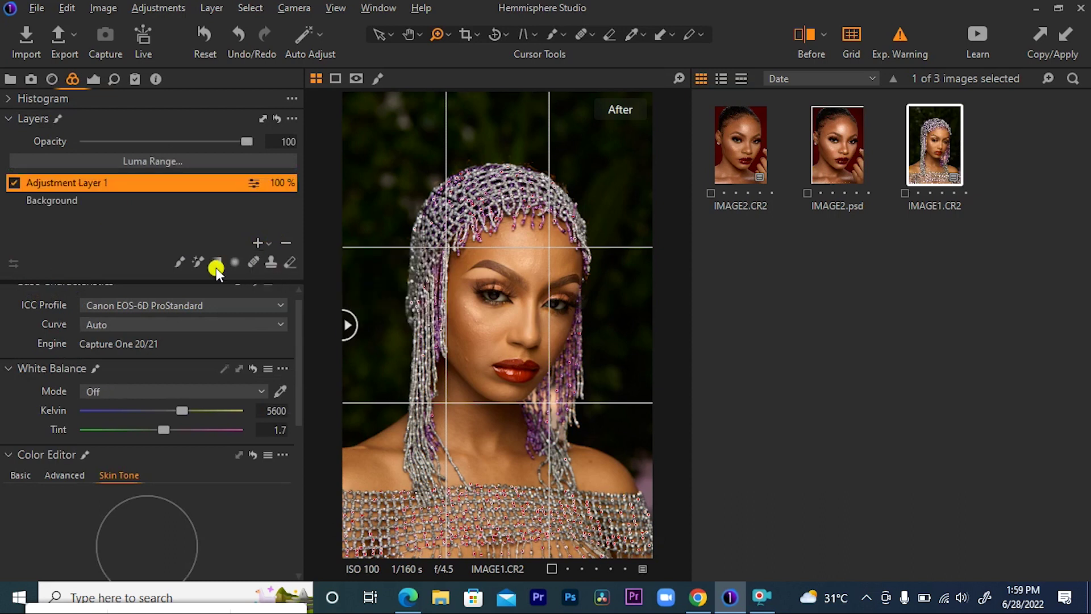
Rename the new adjustment layer as Skin uniformity.
{"action": "right_click", "coordinate": [84, 186]}
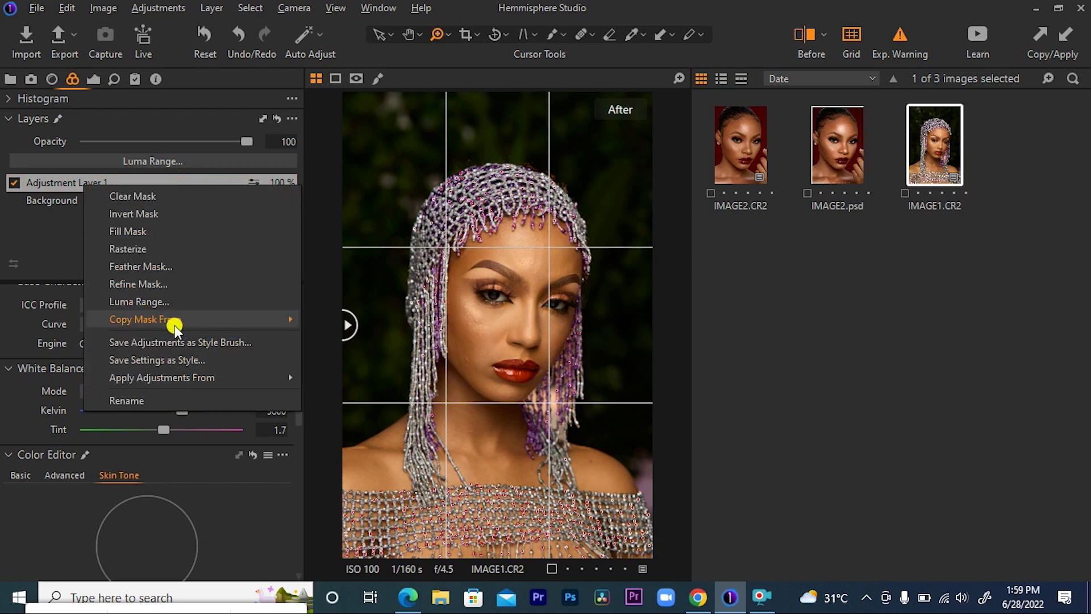
{"action": "left_click", "coordinate": [142, 401]}
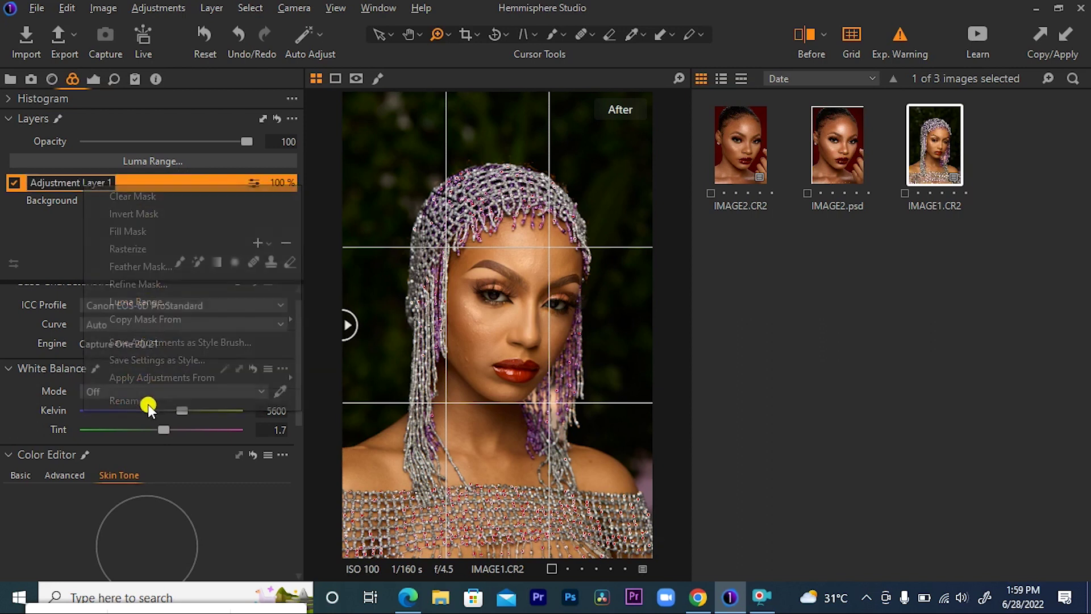
{"action": "type", "text": "S"}
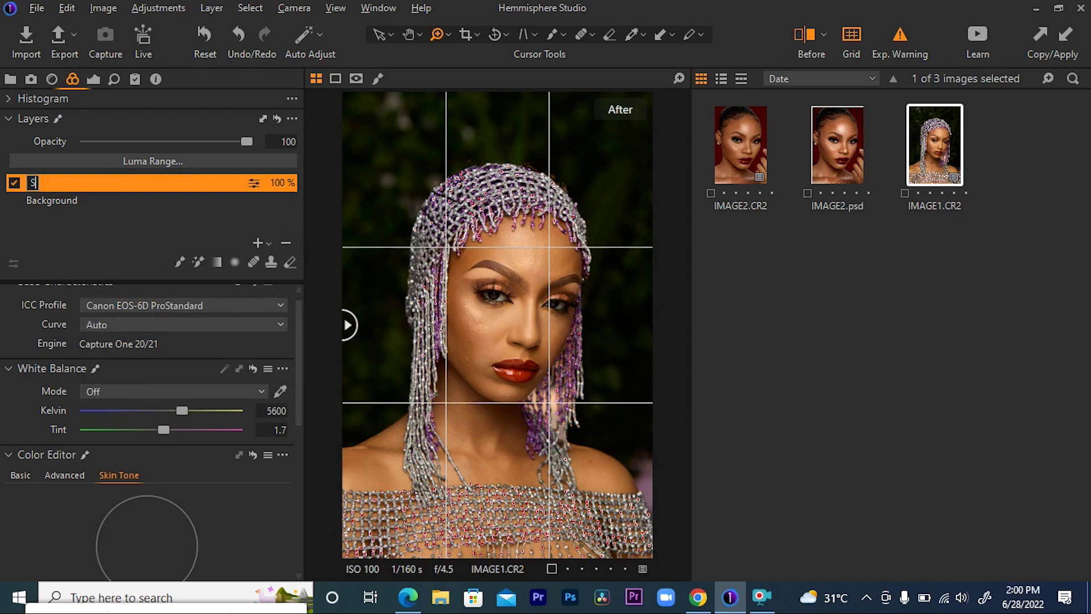
{"action": "type", "text": "kin"}
{"action": "type", "text": "uniform"}
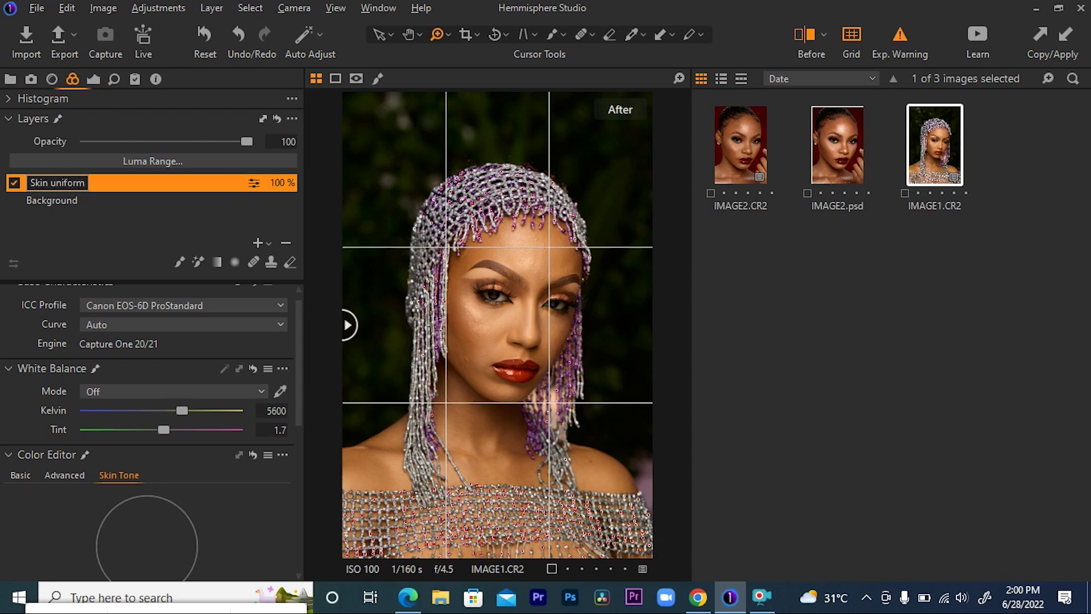
{"action": "type", "text": "ity"}
{"action": "key", "text": "ctrl+a"}
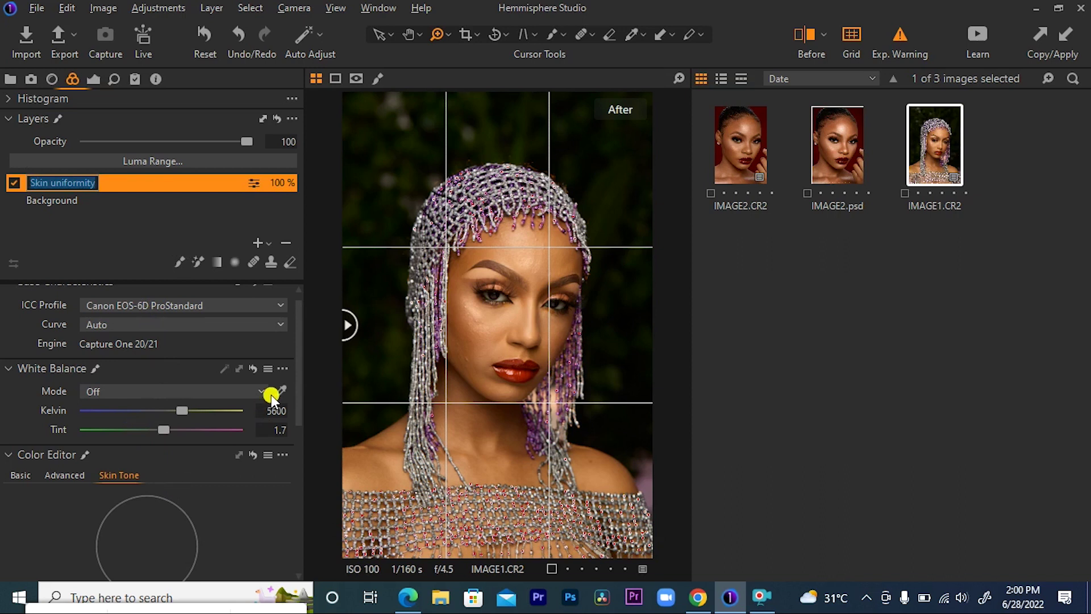
Sample the skin tone on the upper chest and widen the selected hue range at its green and red ends.
{"action": "scroll", "coordinate": [296, 375], "scroll_direction": "down", "scroll_amount": 3}
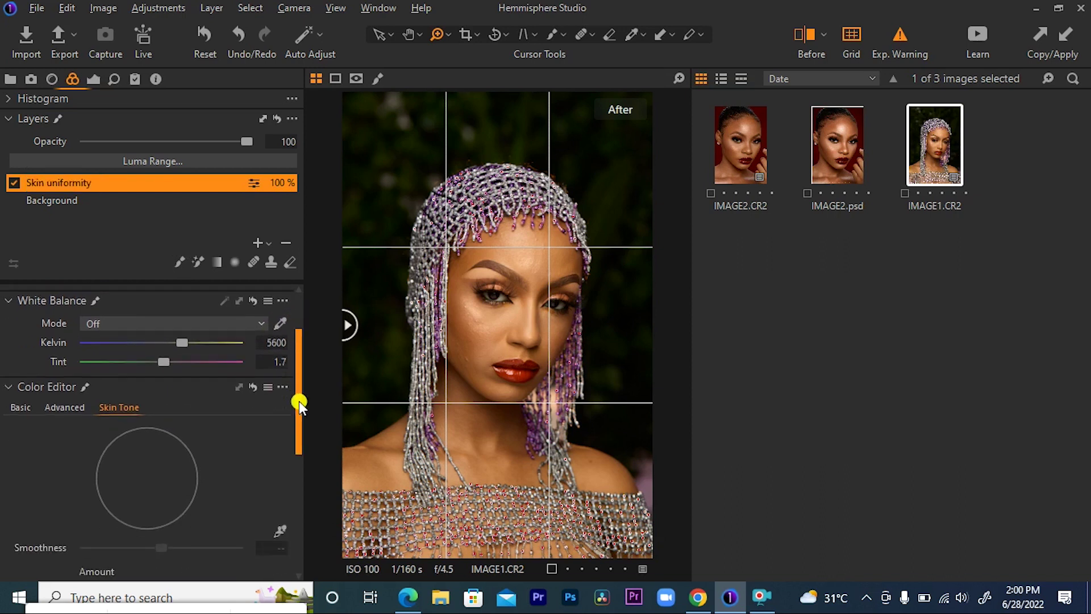
{"action": "left_click", "coordinate": [281, 504]}
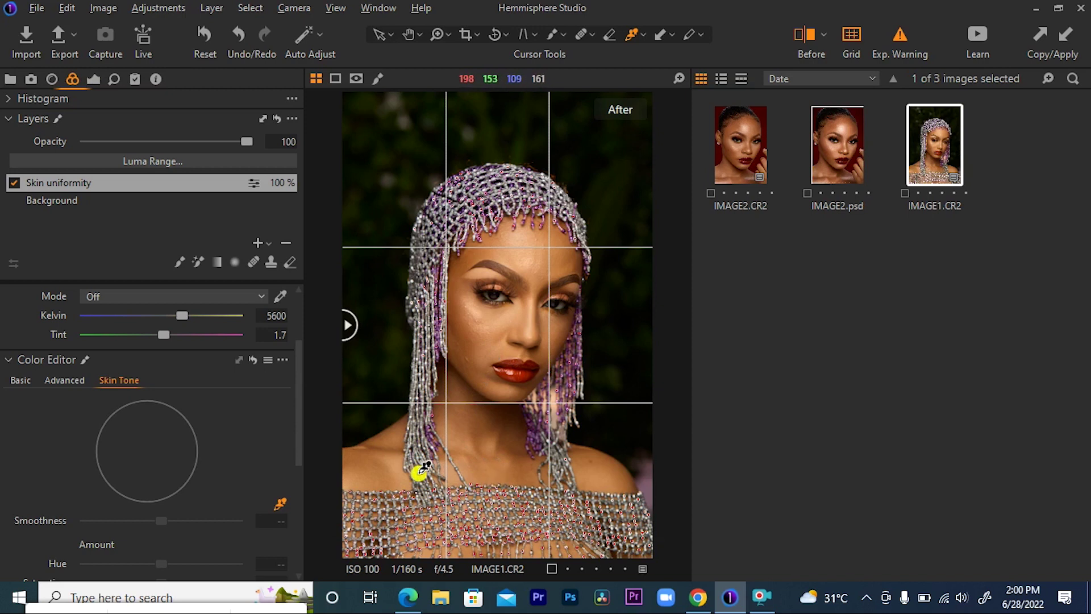
{"action": "left_click", "coordinate": [484, 477]}
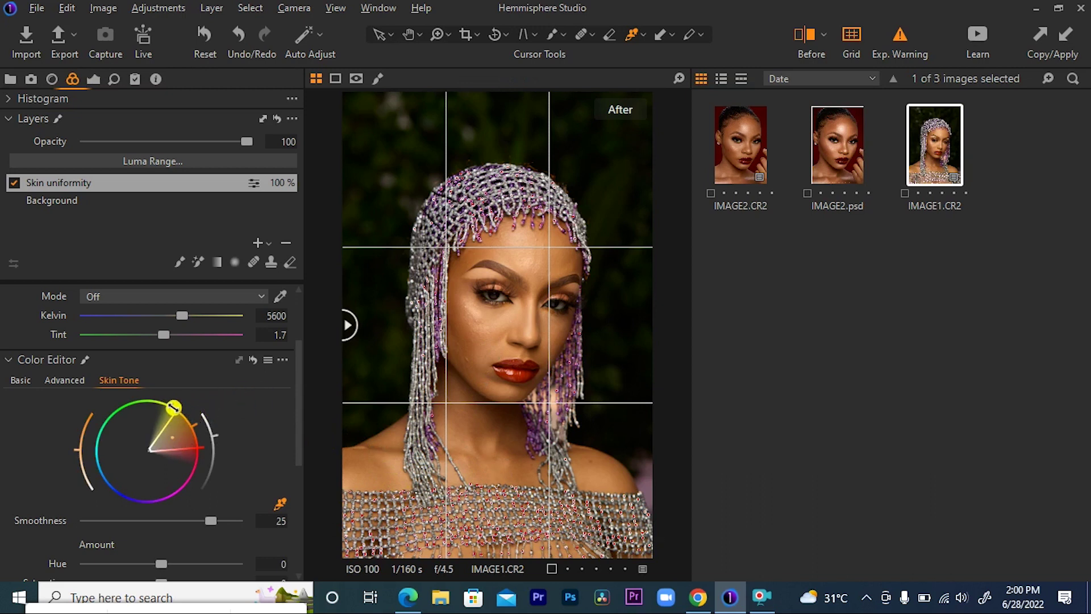
{"action": "left_click_drag", "start_coordinate": [182, 410], "coordinate": [166, 398]}
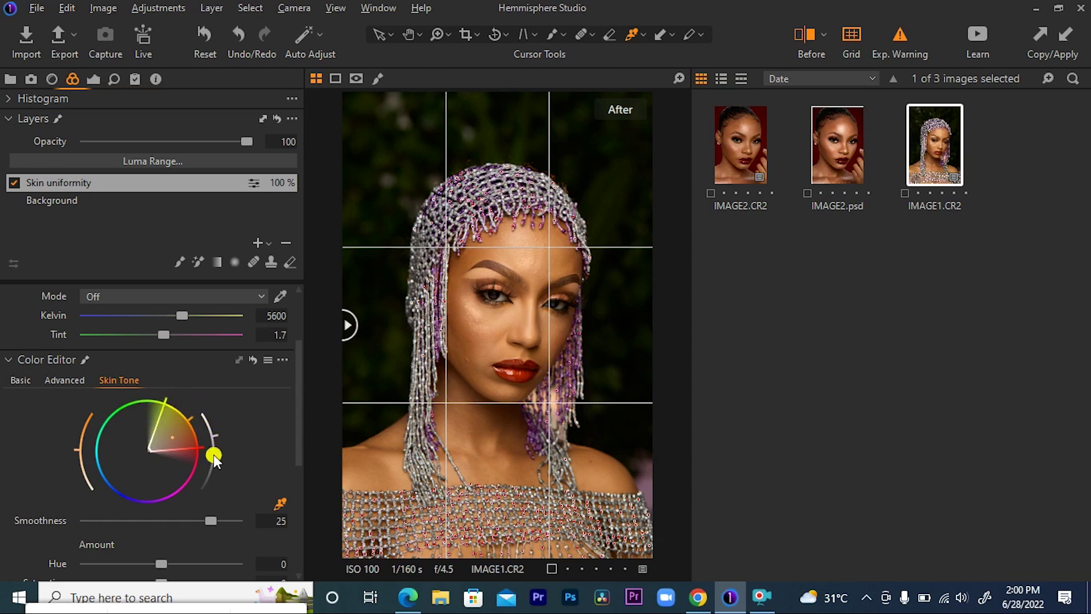
{"action": "left_click_drag", "start_coordinate": [201, 449], "coordinate": [202, 458]}
Set the skin tone amounts to hue -2.3, saturation 1.3 and lightness 0.5.
{"action": "scroll", "coordinate": [292, 400], "scroll_direction": "down", "scroll_amount": 2}
{"action": "left_click_drag", "start_coordinate": [299, 401], "coordinate": [298, 424]}
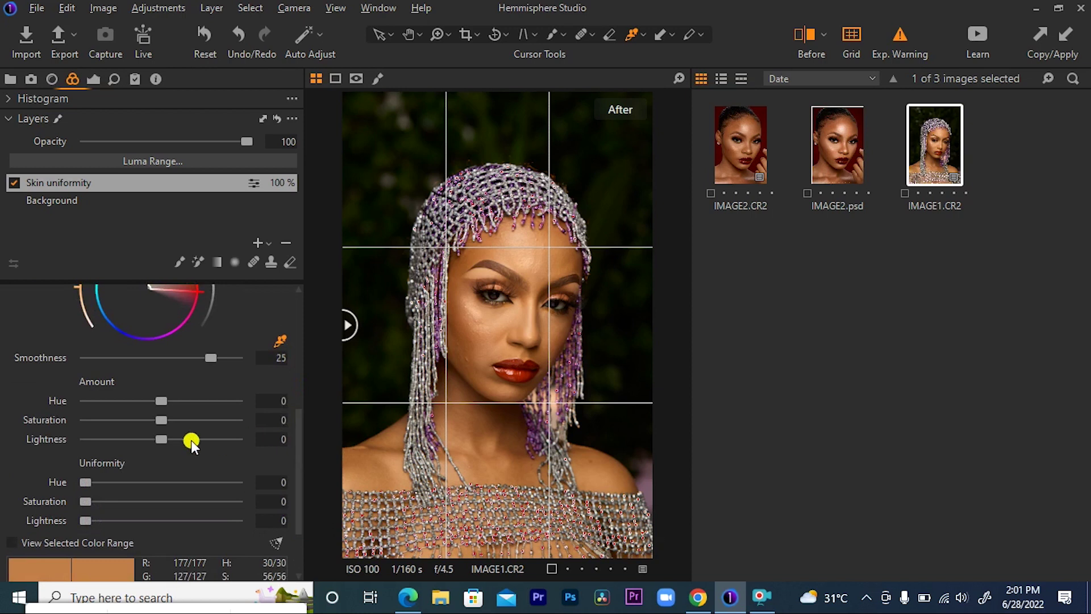
{"action": "left_click_drag", "start_coordinate": [165, 401], "coordinate": [131, 407]}
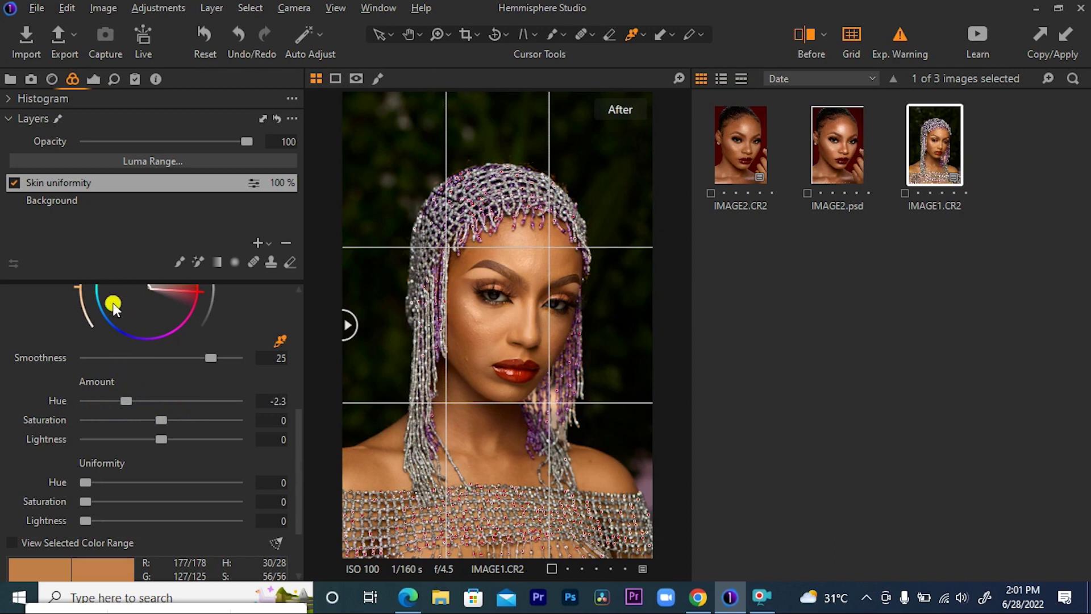
{"action": "mouse_move", "coordinate": [162, 420]}
{"action": "left_mouse_down"}
{"action": "mouse_move", "coordinate": [218, 413]}
{"action": "mouse_move", "coordinate": [68, 428]}
{"action": "mouse_move", "coordinate": [163, 420]}
{"action": "left_mouse_up"}
{"action": "mouse_move", "coordinate": [162, 439]}
{"action": "left_mouse_down"}
{"action": "mouse_move", "coordinate": [91, 435]}
{"action": "mouse_move", "coordinate": [183, 435]}
{"action": "mouse_move", "coordinate": [146, 435]}
{"action": "mouse_move", "coordinate": [165, 436]}
{"action": "left_mouse_up"}
Set the skin tone uniformity to hue 7, saturation 13 and lightness 18, and compare the photo before and after.
{"action": "left_click_drag", "start_coordinate": [298, 418], "coordinate": [289, 459]}
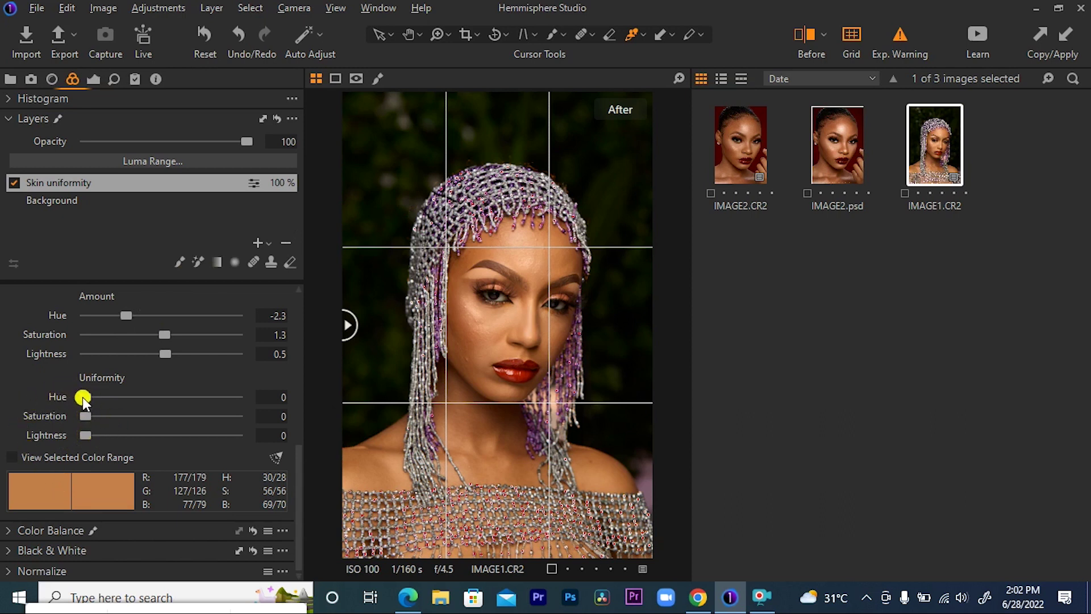
{"action": "left_click_drag", "start_coordinate": [83, 397], "coordinate": [275, 380]}
{"action": "left_click_drag", "start_coordinate": [209, 394], "coordinate": [76, 394]}
{"action": "left_click_drag", "start_coordinate": [84, 396], "coordinate": [112, 432]}
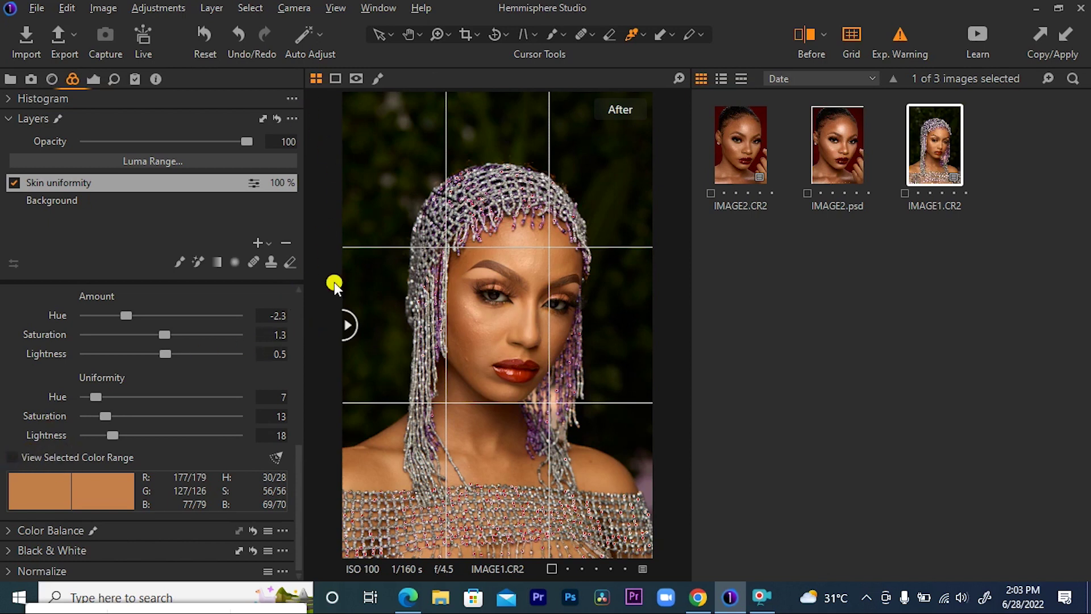
{"action": "left_click_drag", "start_coordinate": [352, 330], "coordinate": [343, 354]}
Expand the Color Balance tool and add another filled adjustment layer above Skin uniformity.
{"action": "left_click", "coordinate": [59, 526]}
{"action": "left_click_drag", "start_coordinate": [297, 438], "coordinate": [297, 514]}
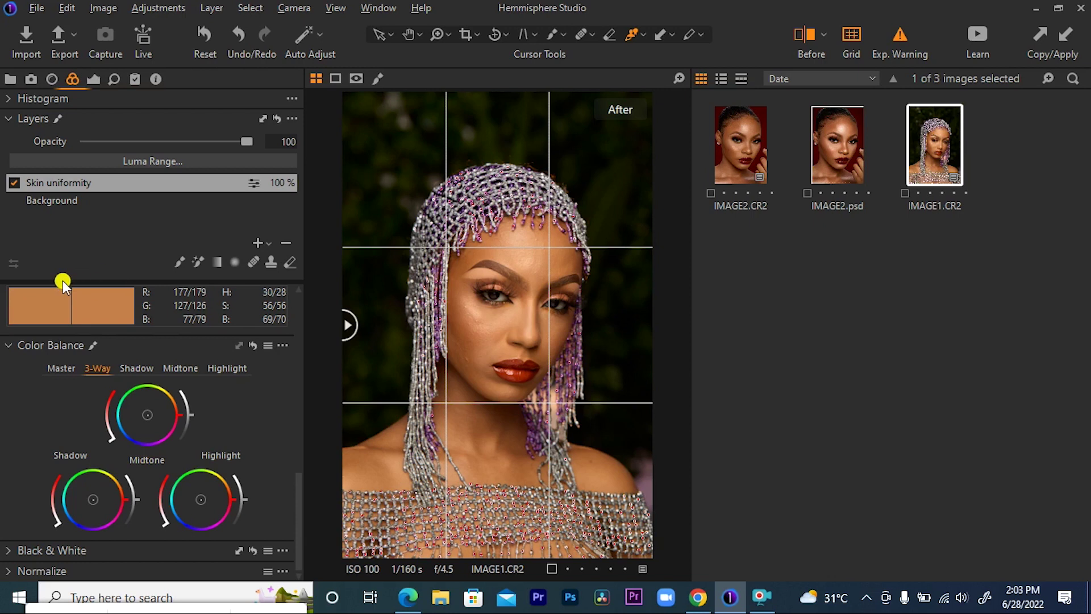
{"action": "left_click", "coordinate": [262, 241]}
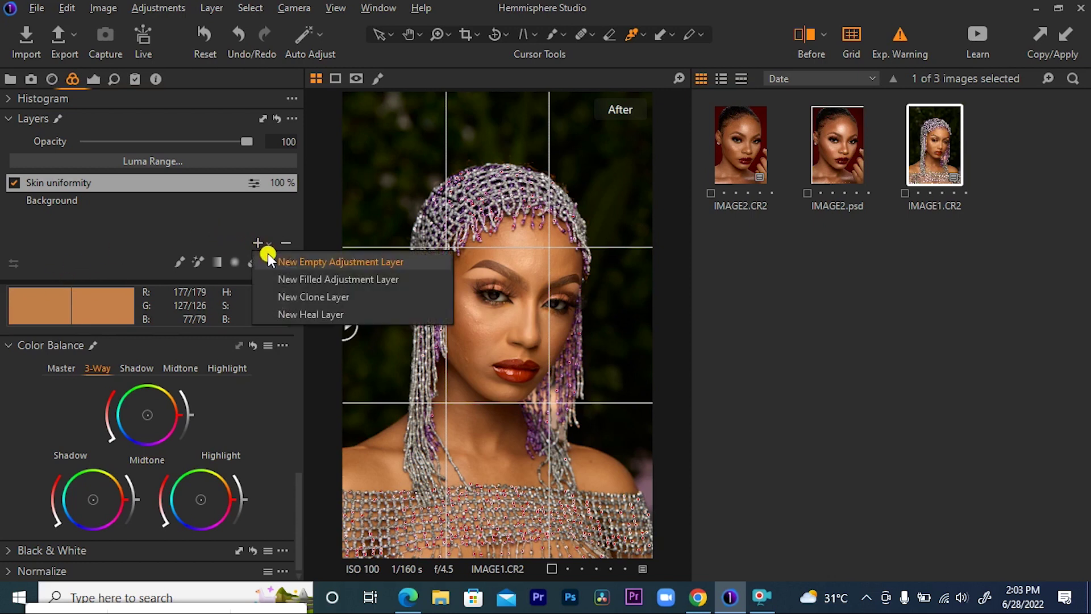
{"action": "left_click", "coordinate": [289, 277]}
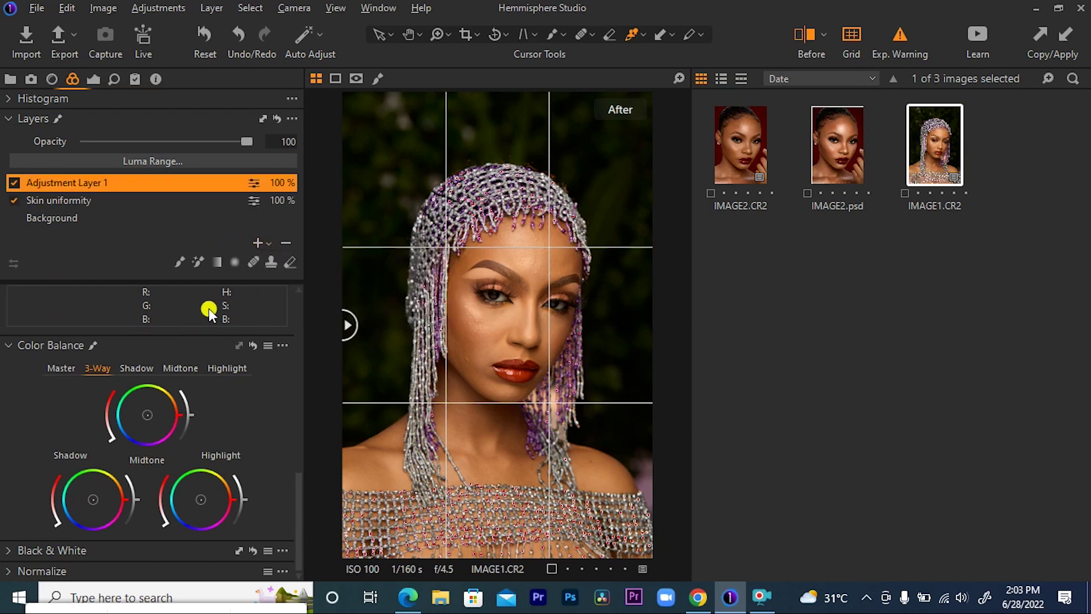
Rename the newest adjustment layer as CB.
{"action": "double_click", "coordinate": [63, 180]}
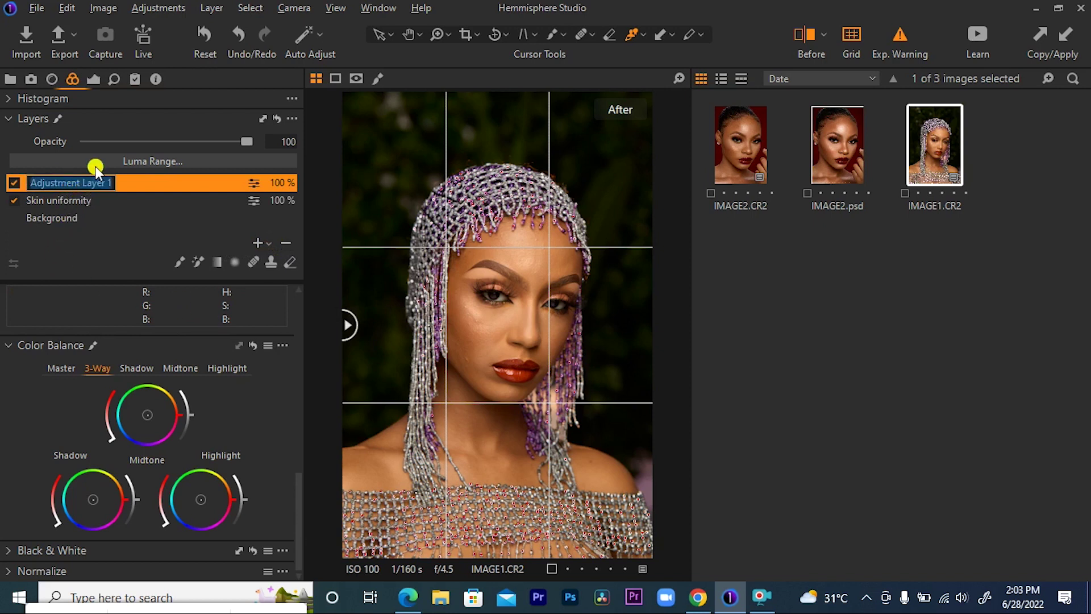
{"action": "type", "text": "cb"}
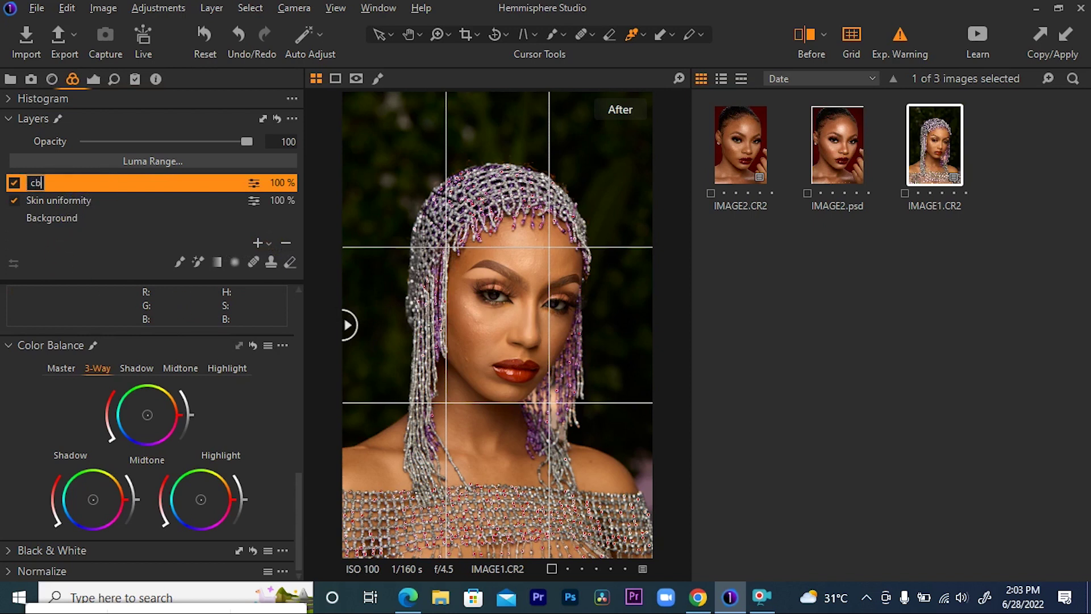
{"action": "key", "text": "BackSpace"}
{"action": "key", "text": "BackSpace"}
{"action": "type", "text": "CB"}
{"action": "key", "text": "Return"}
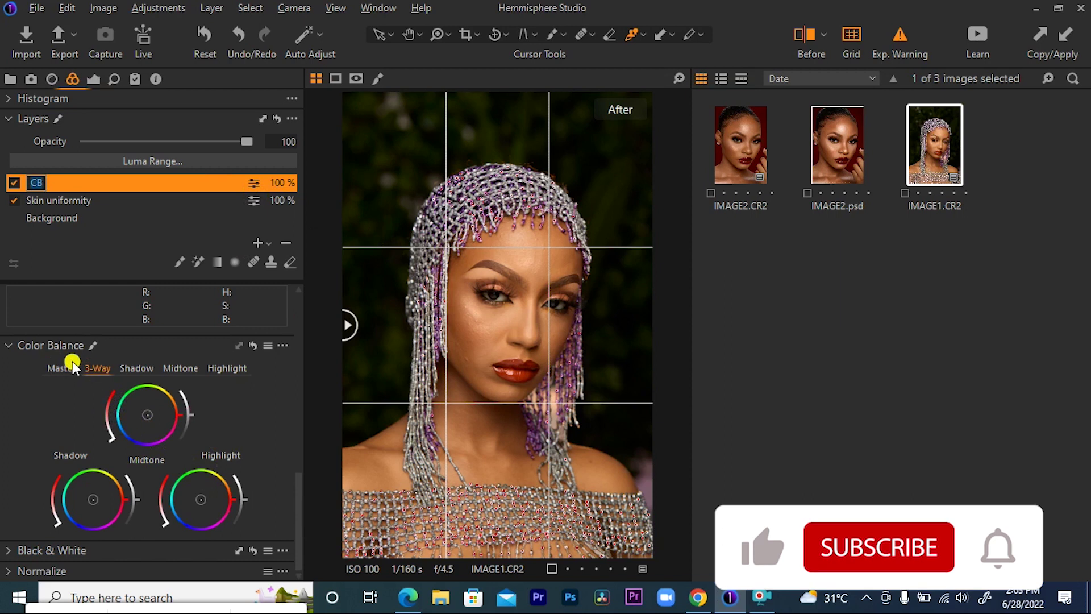
Review the Master, Shadow, Midtone and Highlight colour balance wheels and return to the 3-Way view.
{"action": "left_click", "coordinate": [59, 368]}
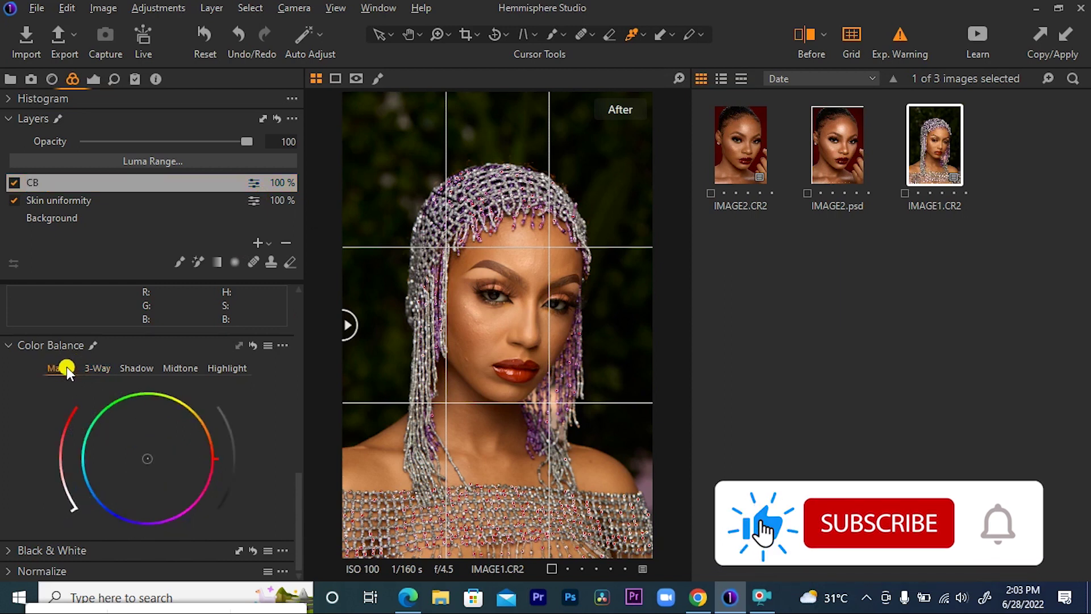
{"action": "left_click", "coordinate": [104, 371]}
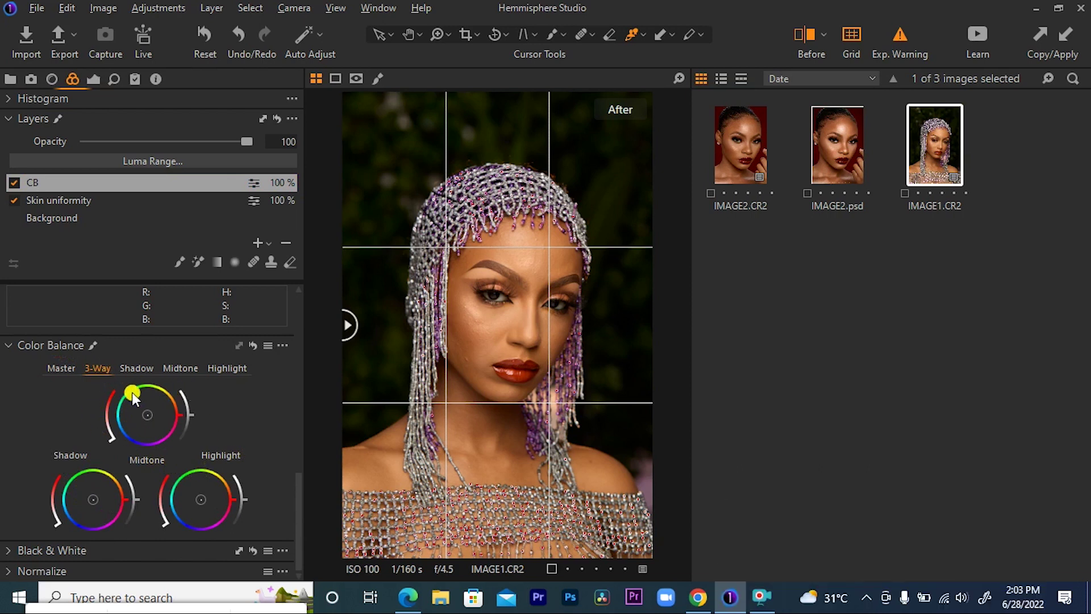
{"action": "left_click", "coordinate": [133, 368]}
{"action": "left_click", "coordinate": [181, 367]}
{"action": "left_click", "coordinate": [230, 368]}
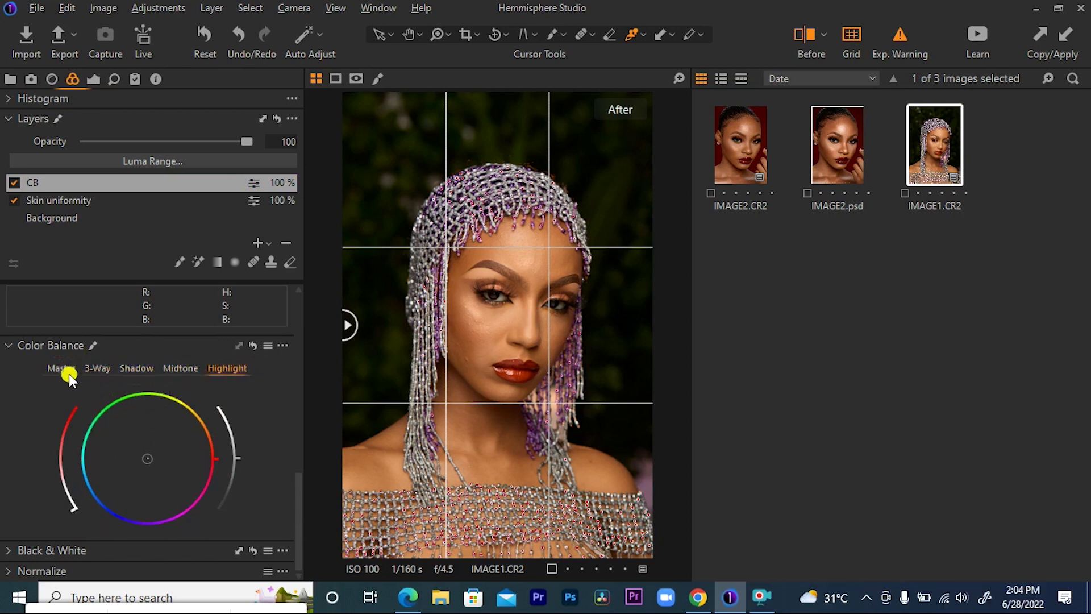
{"action": "left_click", "coordinate": [98, 369]}
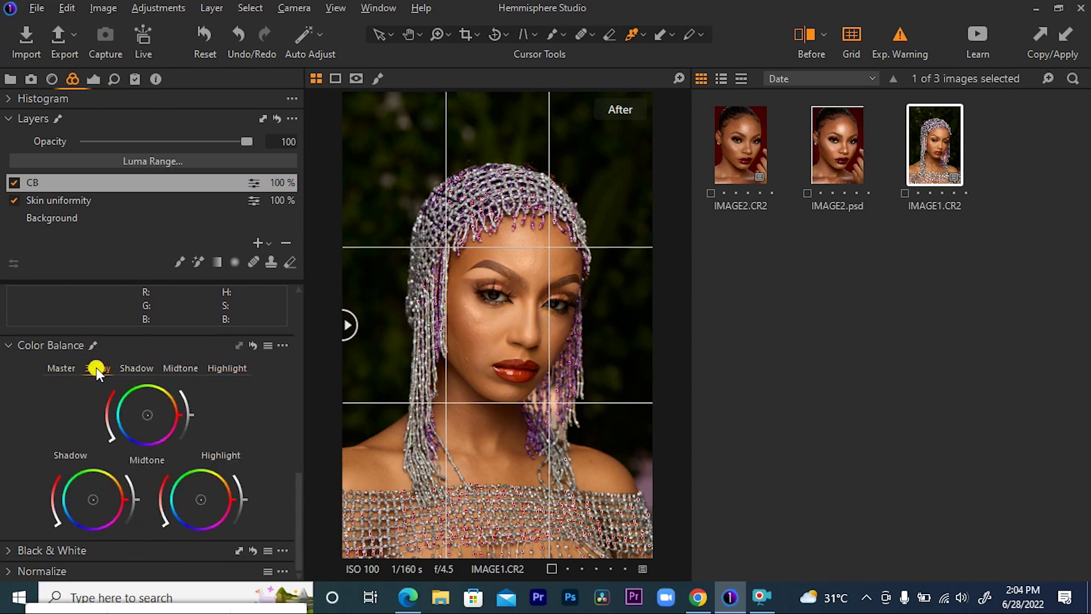
Look over the Master colour balance wheel and return to the 3-Way view.
{"action": "left_click", "coordinate": [63, 368]}
{"action": "mouse_move", "coordinate": [149, 456]}
{"action": "left_mouse_down"}
{"action": "mouse_move", "coordinate": [98, 422]}
{"action": "mouse_move", "coordinate": [90, 445]}
{"action": "mouse_move", "coordinate": [75, 428]}
{"action": "mouse_move", "coordinate": [163, 459]}
{"action": "left_mouse_up"}
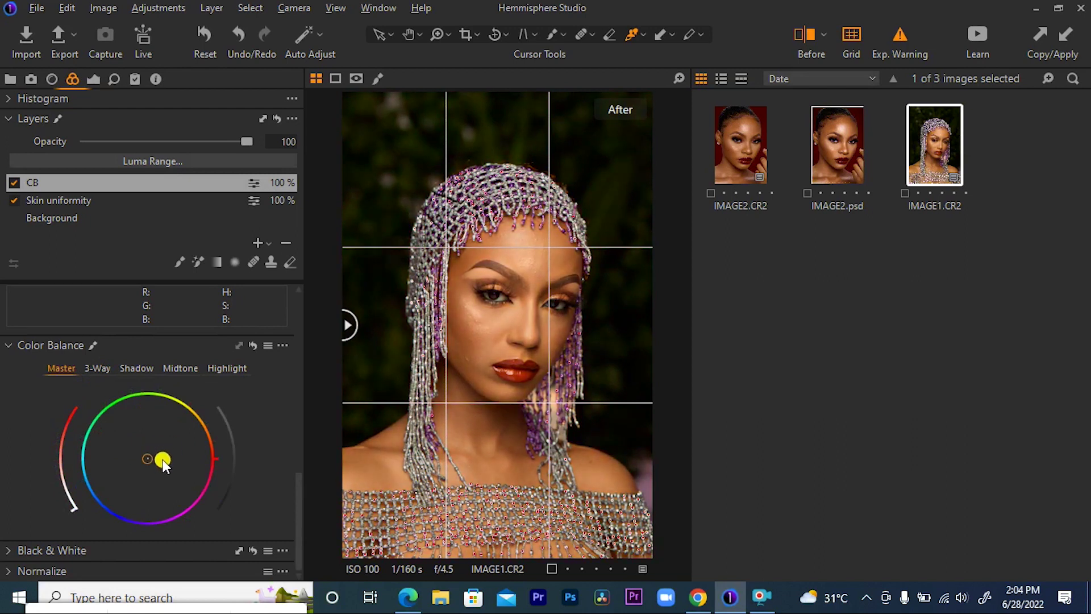
{"action": "left_click", "coordinate": [100, 368]}
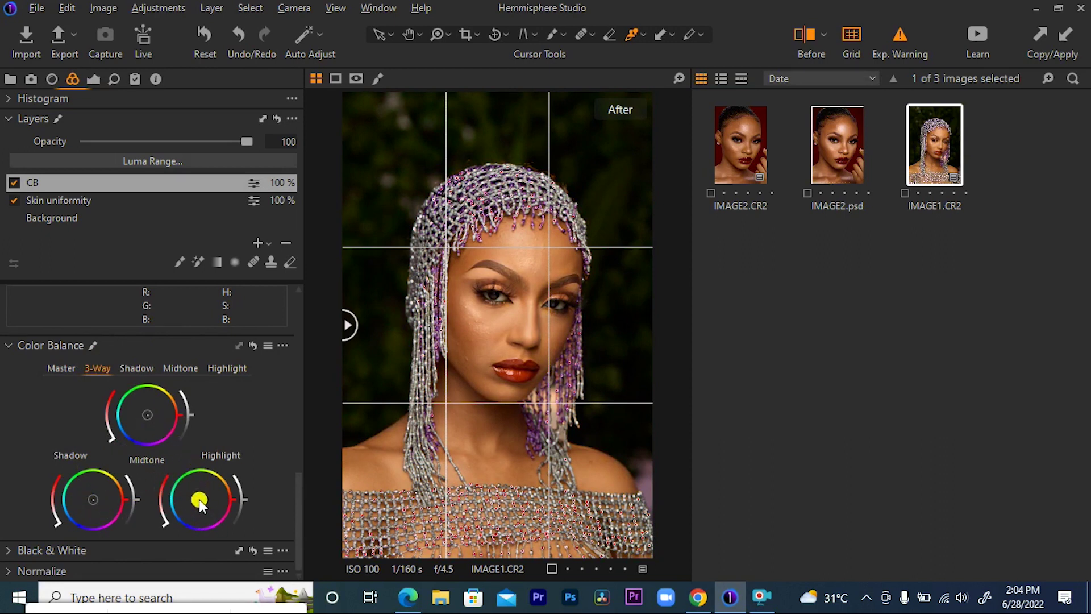
Shift the CB layer's highlight and midtone colour balance slightly toward warm tones and its shadows toward blue.
{"action": "left_click_drag", "start_coordinate": [199, 498], "coordinate": [206, 493]}
{"action": "key", "text": "ctrl+z"}
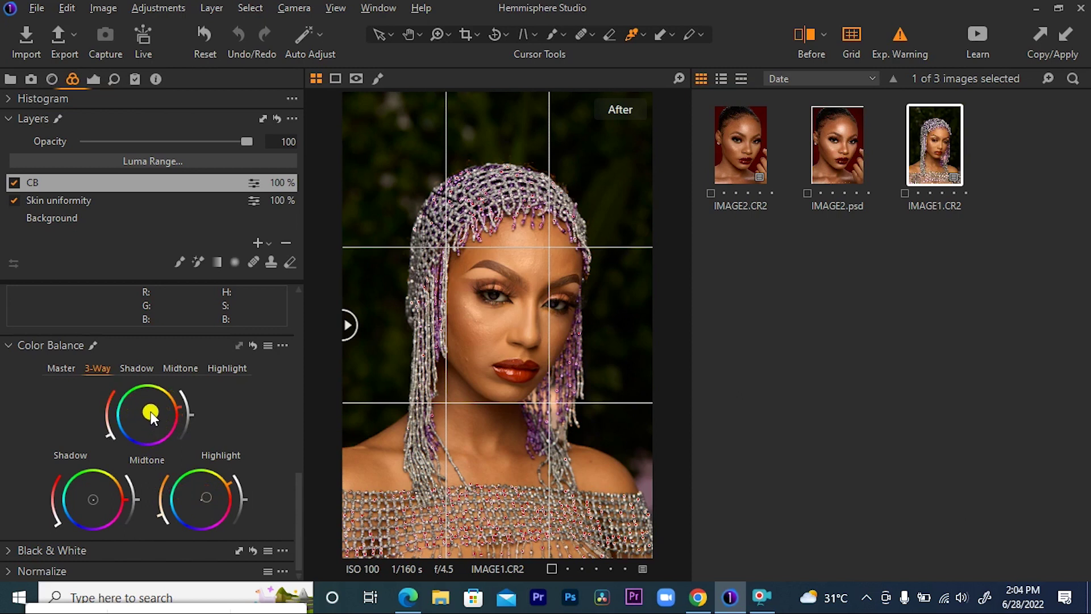
{"action": "left_click", "coordinate": [150, 415]}
{"action": "left_click_drag", "start_coordinate": [98, 496], "coordinate": [88, 503]}
{"action": "left_click_drag", "start_coordinate": [83, 506], "coordinate": [84, 504]}
{"action": "mouse_move", "coordinate": [60, 503]}
{"action": "left_mouse_down"}
{"action": "mouse_move", "coordinate": [90, 526]}
{"action": "mouse_move", "coordinate": [60, 509]}
{"action": "left_mouse_up"}
Fine-tune the hue and saturation of the midtone, highlight and shadow colour balance wheels, keeping the tints subtle.
{"action": "left_click", "coordinate": [179, 424]}
{"action": "left_click_drag", "start_coordinate": [110, 436], "coordinate": [108, 434]}
{"action": "left_click", "coordinate": [224, 496]}
{"action": "left_click_drag", "start_coordinate": [159, 518], "coordinate": [162, 518]}
{"action": "left_click_drag", "start_coordinate": [56, 519], "coordinate": [55, 515]}
Compare the portrait with and without the colour balance, and against the original photo.
{"action": "left_click", "coordinate": [254, 344], "text": "alt"}
{"action": "left_click", "coordinate": [254, 343]}
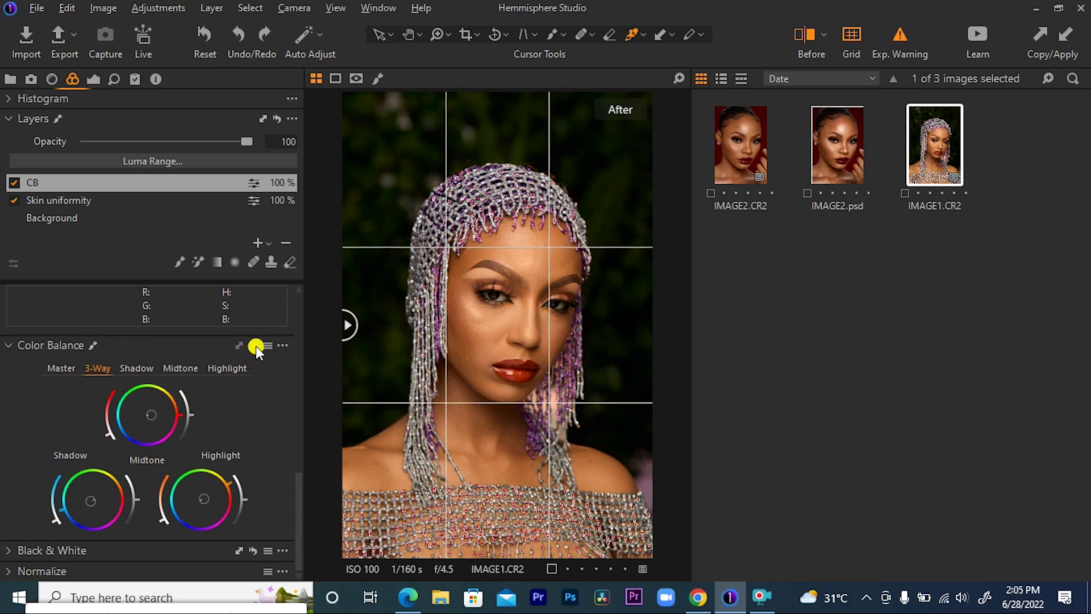
{"action": "left_click", "coordinate": [253, 344]}
{"action": "left_click_drag", "start_coordinate": [355, 323], "coordinate": [31, 321]}
Turn the highlight tint toward red and the midtone tint toward orange, keeping both at low saturation.
{"action": "left_click", "coordinate": [229, 479]}
{"action": "mouse_move", "coordinate": [230, 489]}
{"action": "left_mouse_down"}
{"action": "mouse_move", "coordinate": [166, 500]}
{"action": "mouse_move", "coordinate": [168, 520]}
{"action": "left_mouse_up"}
{"action": "left_click_drag", "start_coordinate": [162, 524], "coordinate": [163, 523]}
{"action": "left_click_drag", "start_coordinate": [183, 414], "coordinate": [176, 398]}
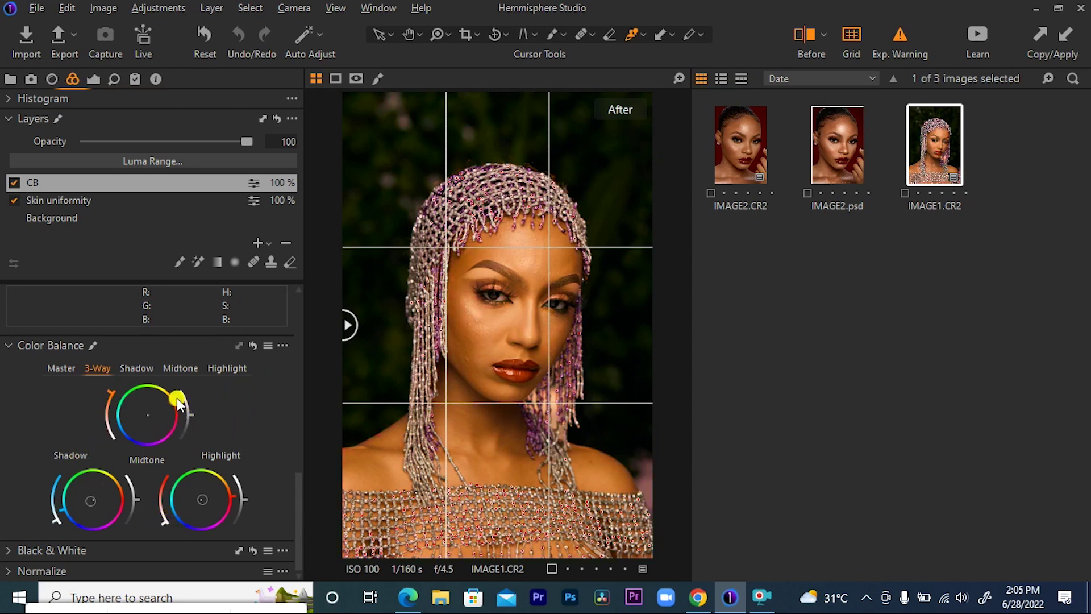
{"action": "left_click_drag", "start_coordinate": [108, 390], "coordinate": [108, 435]}
{"action": "left_click_drag", "start_coordinate": [164, 523], "coordinate": [161, 519]}
Toggle the CB layer off and on and try its opacity, leaving it at 100.
{"action": "left_click", "coordinate": [13, 183]}
{"action": "left_click", "coordinate": [12, 182]}
{"action": "mouse_move", "coordinate": [241, 143]}
{"action": "left_mouse_down"}
{"action": "mouse_move", "coordinate": [118, 146]}
{"action": "mouse_move", "coordinate": [281, 140]}
{"action": "mouse_move", "coordinate": [107, 146]}
{"action": "mouse_move", "coordinate": [253, 139]}
{"action": "left_mouse_up"}
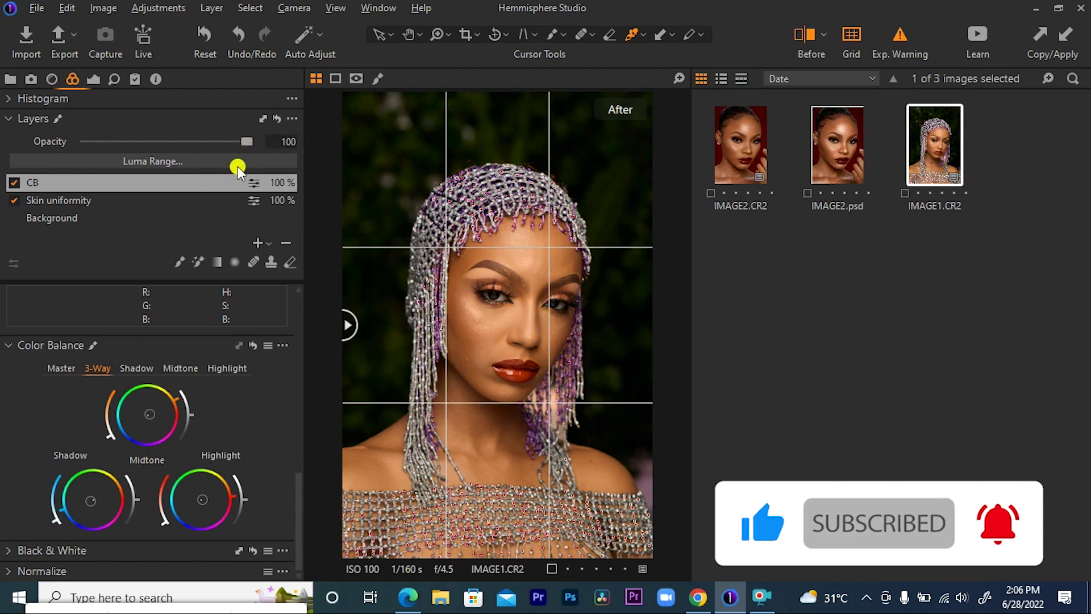
Set the CB layer's exposure to 0.08 and brightness to 9.
{"action": "left_click", "coordinate": [94, 79]}
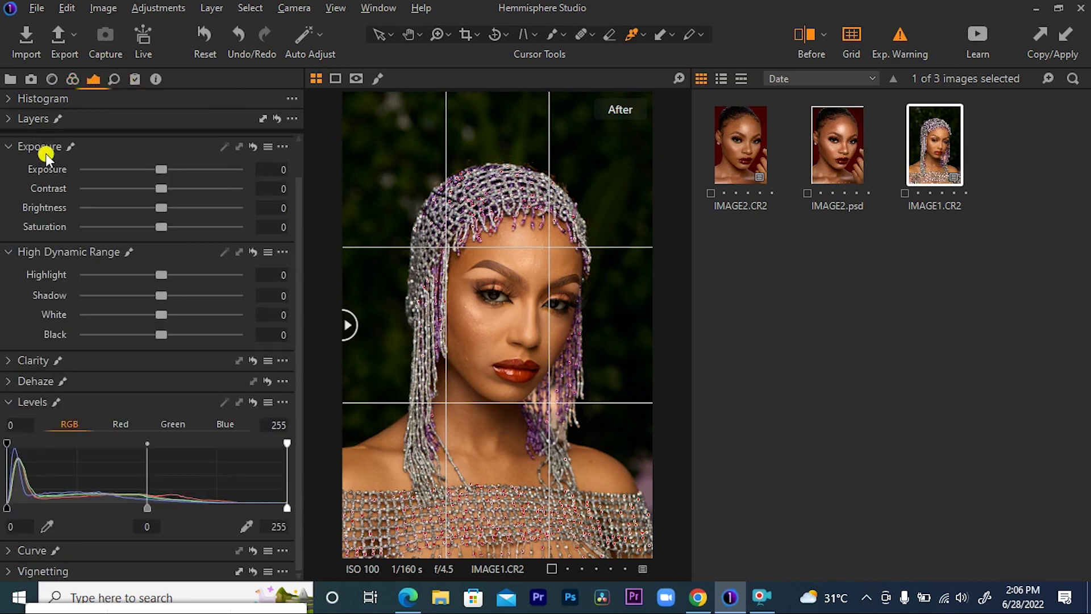
{"action": "left_click_drag", "start_coordinate": [296, 206], "coordinate": [302, 167]}
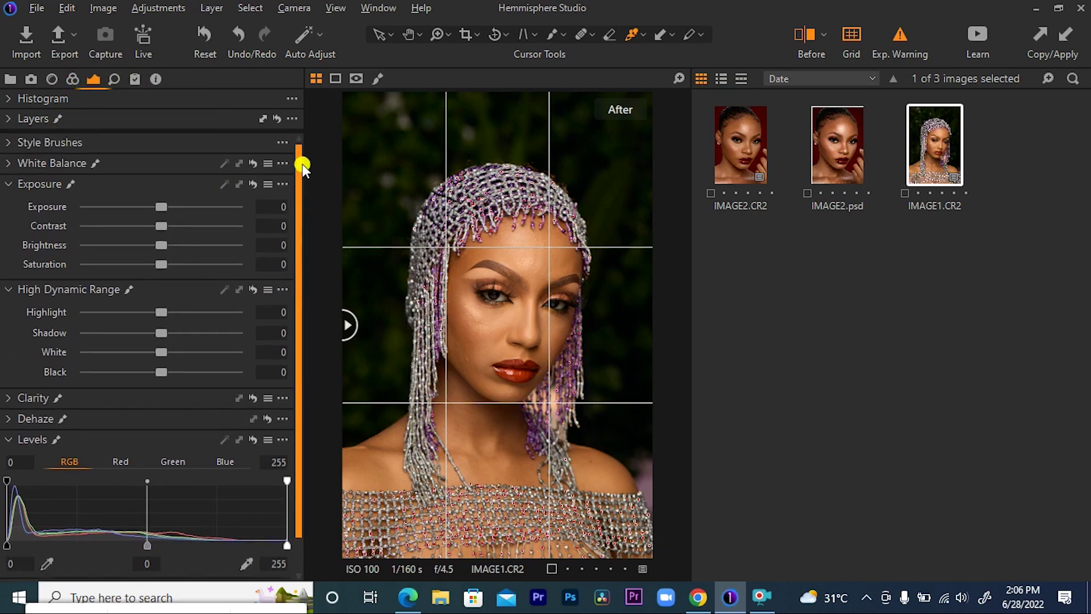
{"action": "left_click", "coordinate": [43, 163]}
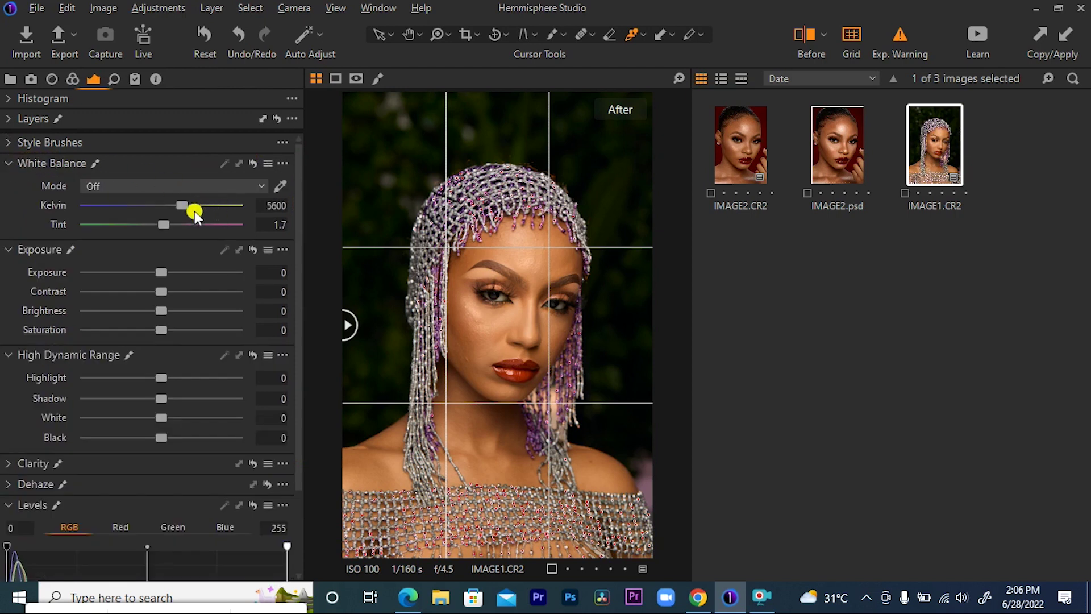
{"action": "left_click", "coordinate": [8, 163]}
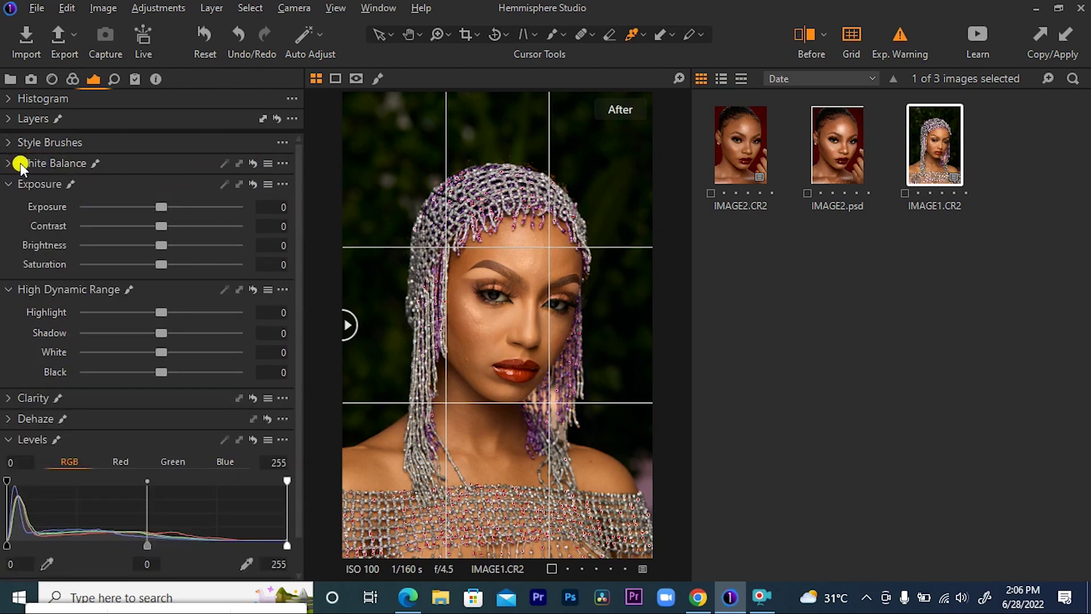
{"action": "left_click_drag", "start_coordinate": [160, 209], "coordinate": [160, 208]}
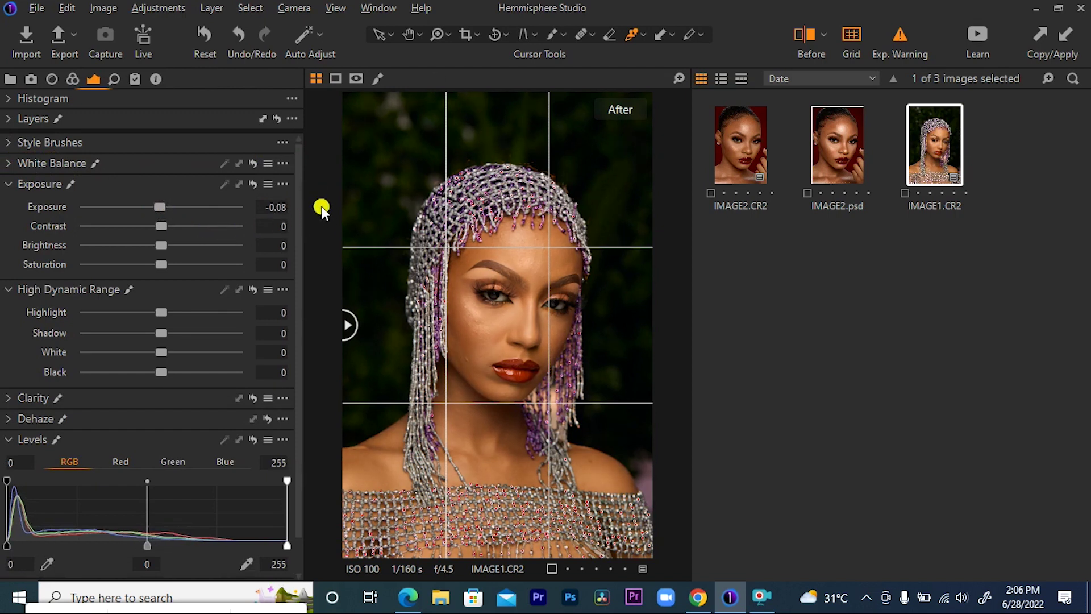
{"action": "left_click_drag", "start_coordinate": [162, 245], "coordinate": [176, 245]}
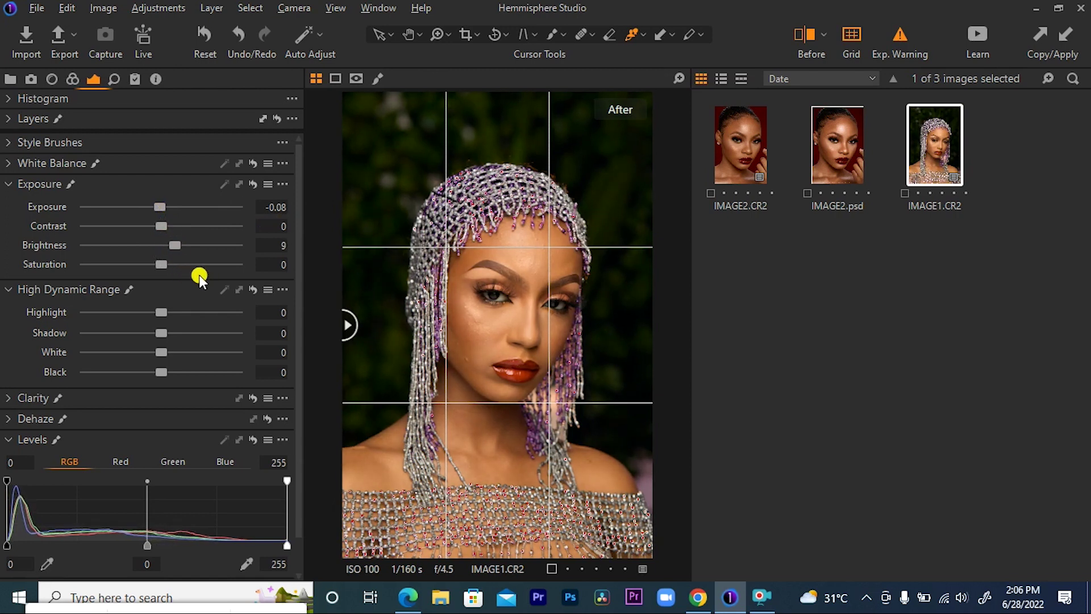
{"action": "left_click_drag", "start_coordinate": [160, 207], "coordinate": [166, 201]}
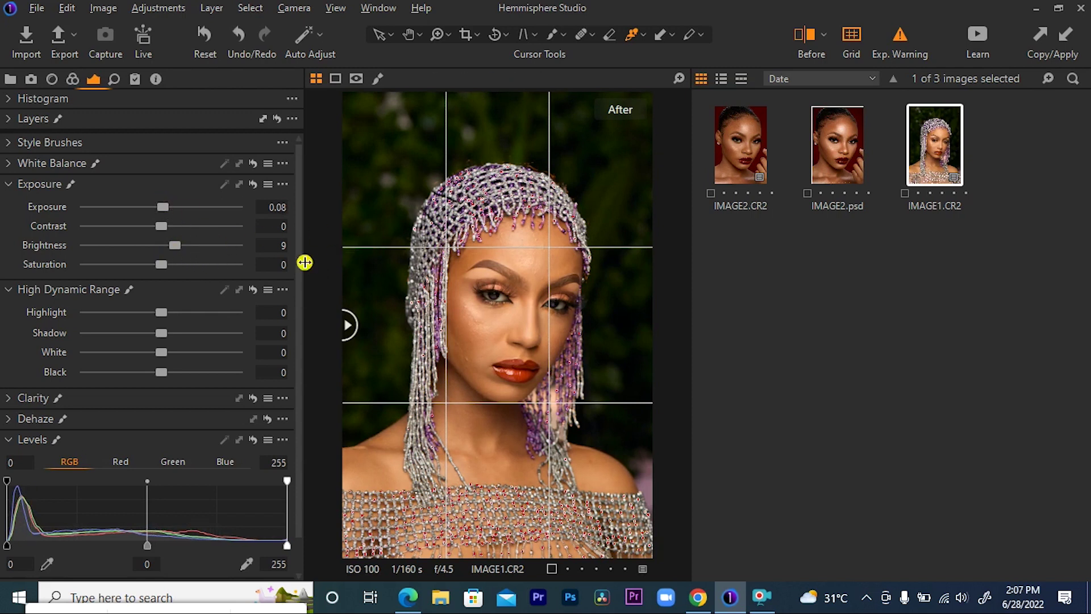
Set High Dynamic Range to highlight 56, shadow 7, white -73 and black -21, and compare before and after.
{"action": "left_click_drag", "start_coordinate": [298, 227], "coordinate": [296, 265]}
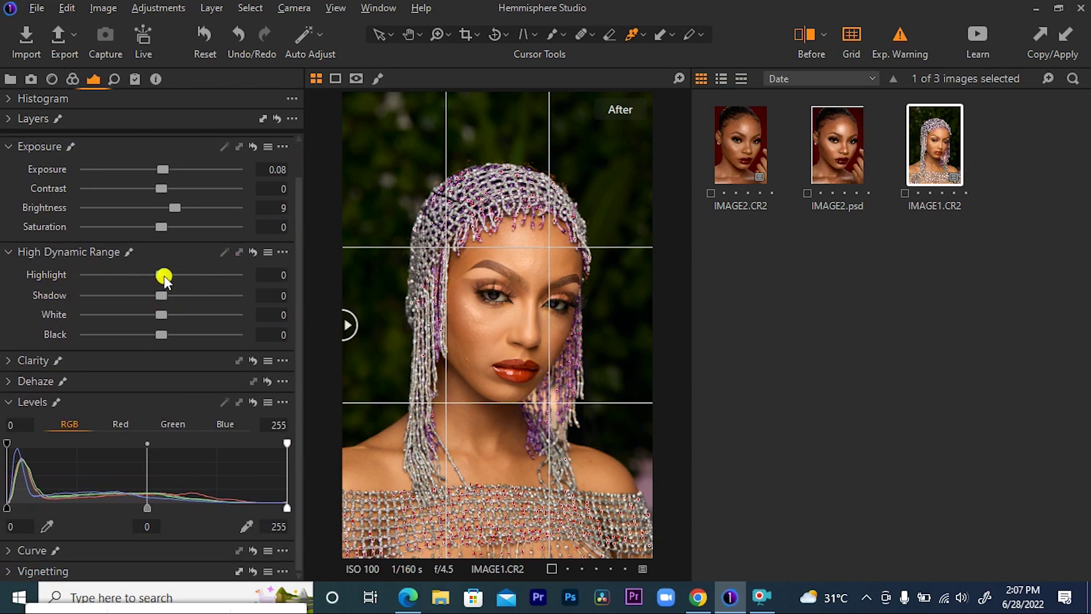
{"action": "left_click_drag", "start_coordinate": [162, 276], "coordinate": [202, 275]}
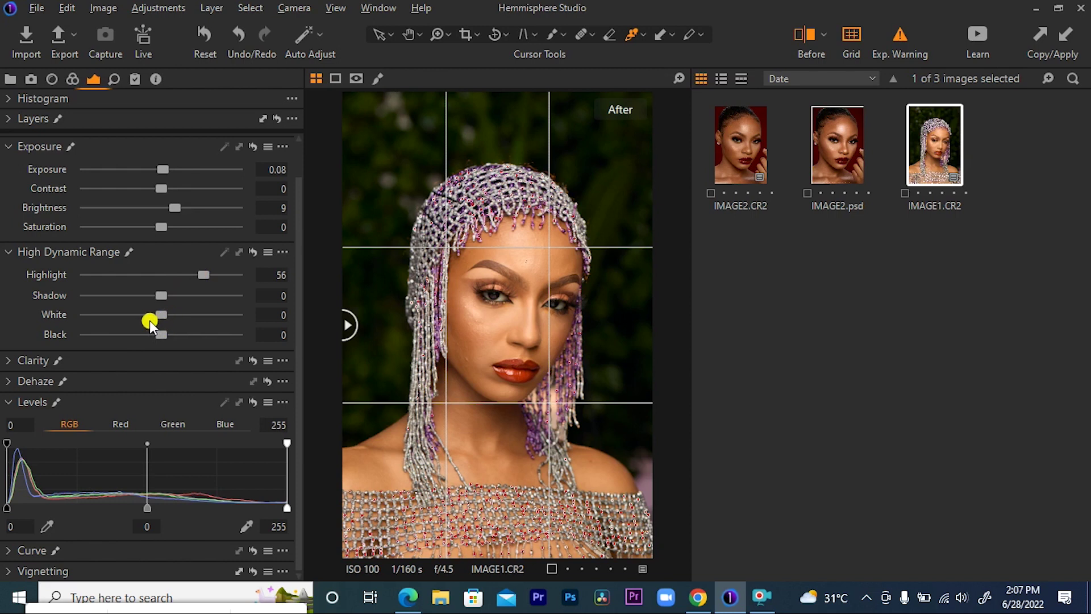
{"action": "left_click_drag", "start_coordinate": [163, 314], "coordinate": [146, 339]}
{"action": "mouse_move", "coordinate": [163, 294]}
{"action": "left_mouse_down"}
{"action": "mouse_move", "coordinate": [120, 295]}
{"action": "mouse_move", "coordinate": [175, 295]}
{"action": "mouse_move", "coordinate": [100, 293]}
{"action": "mouse_move", "coordinate": [181, 298]}
{"action": "mouse_move", "coordinate": [170, 295]}
{"action": "left_mouse_up"}
{"action": "double_click", "coordinate": [173, 296]}
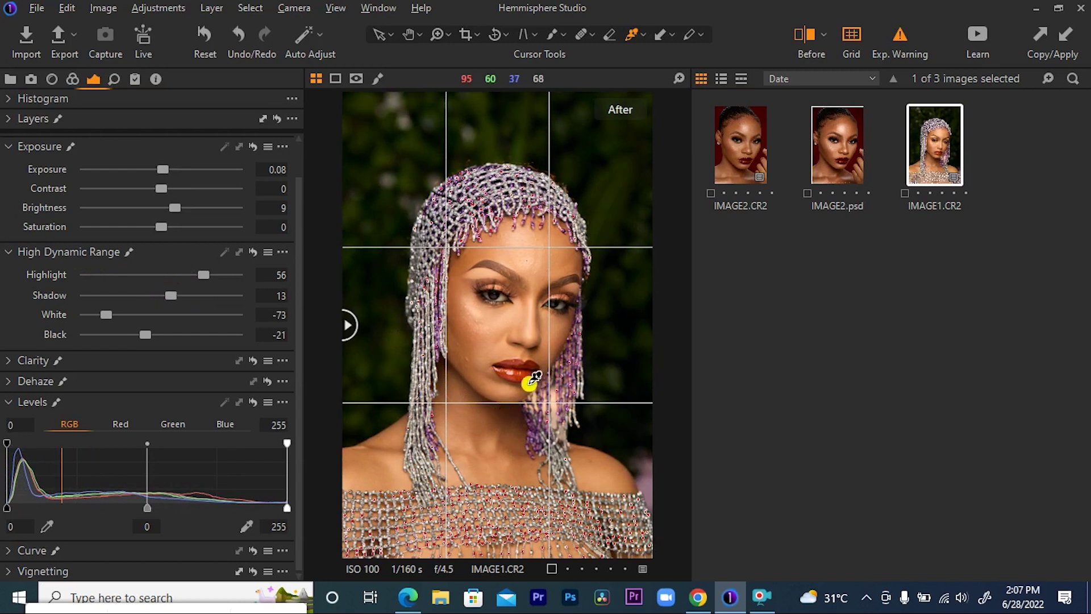
{"action": "left_click_drag", "start_coordinate": [171, 295], "coordinate": [167, 295]}
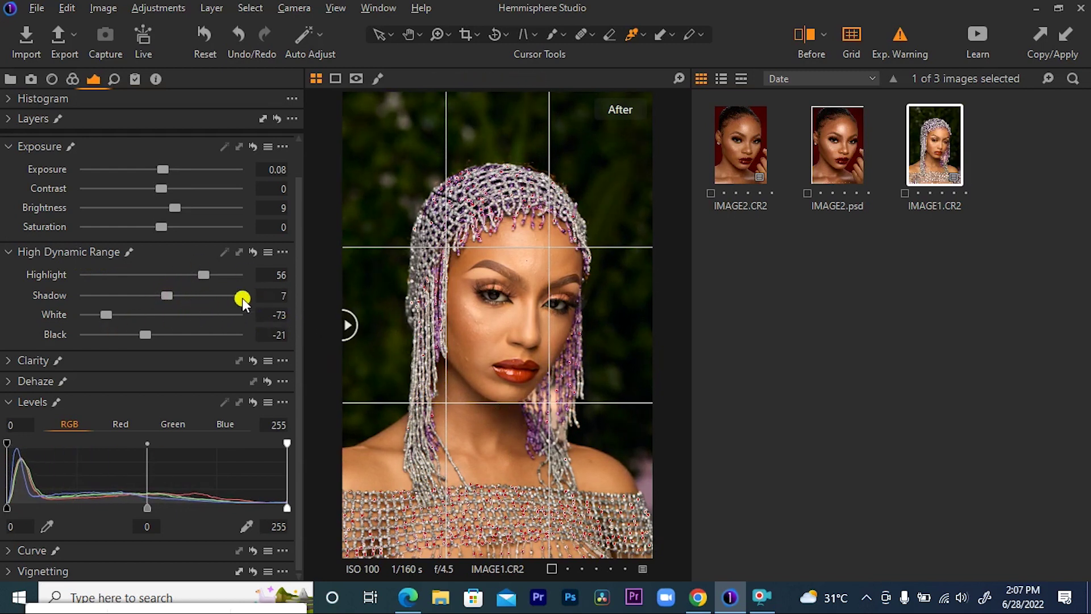
{"action": "mouse_move", "coordinate": [349, 321]}
{"action": "left_mouse_down"}
{"action": "mouse_move", "coordinate": [741, 309]}
{"action": "mouse_move", "coordinate": [369, 328]}
{"action": "mouse_move", "coordinate": [333, 339]}
{"action": "mouse_move", "coordinate": [608, 319]}
{"action": "mouse_move", "coordinate": [354, 349]}
{"action": "mouse_move", "coordinate": [641, 322]}
{"action": "mouse_move", "coordinate": [520, 322]}
{"action": "mouse_move", "coordinate": [318, 352]}
{"action": "mouse_move", "coordinate": [641, 324]}
{"action": "mouse_move", "coordinate": [339, 339]}
{"action": "mouse_move", "coordinate": [617, 329]}
{"action": "mouse_move", "coordinate": [348, 324]}
{"action": "left_mouse_up"}
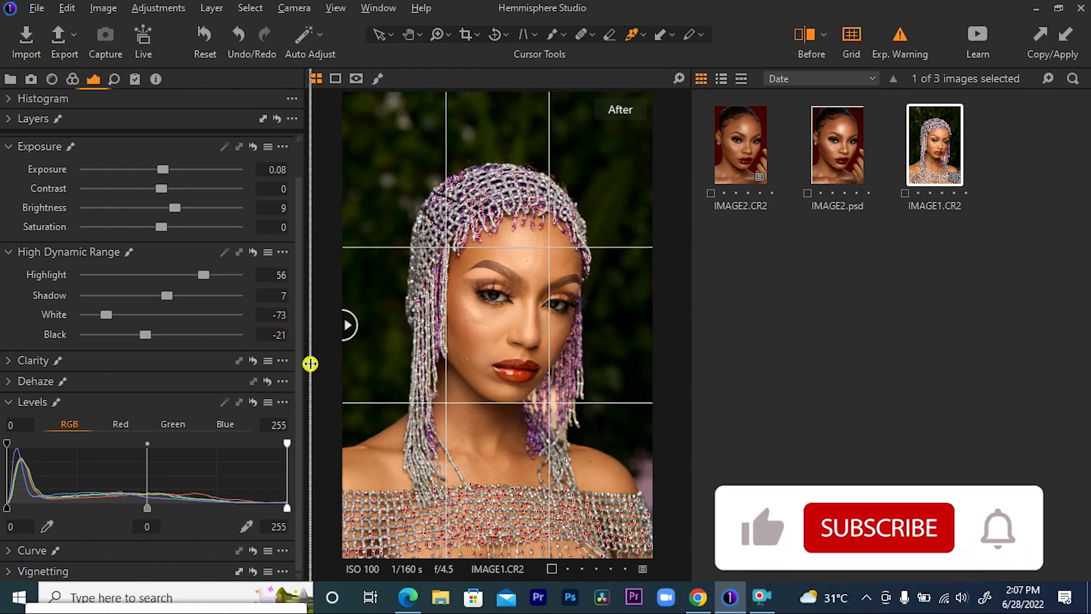
Set the RGB levels to input shadow 3, midtone 0.01 and output highlight 253, and compare before and after.
{"action": "left_click", "coordinate": [18, 409]}
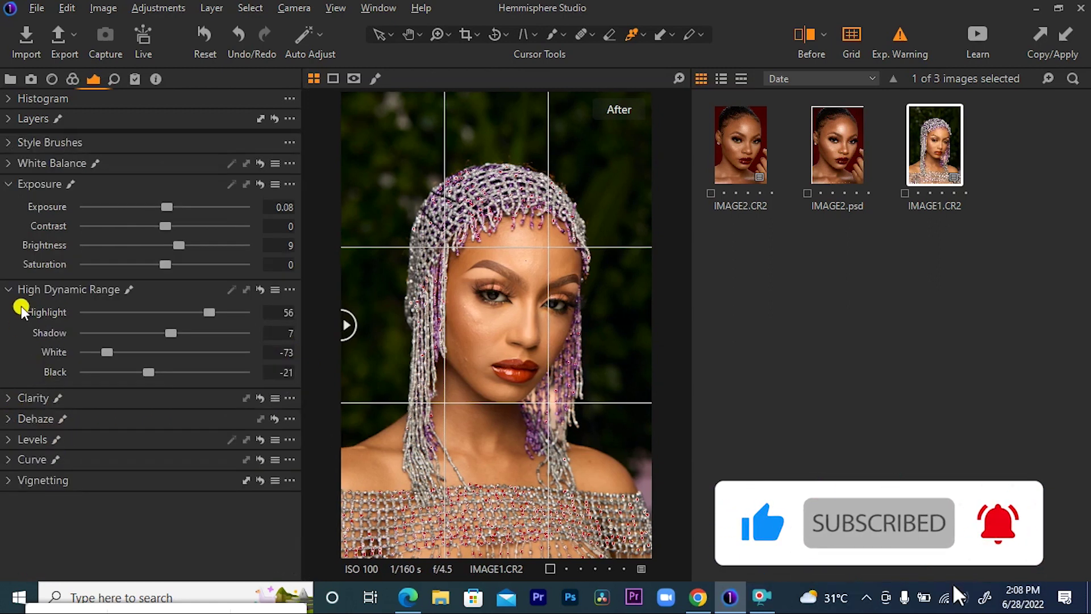
{"action": "left_click", "coordinate": [33, 439]}
{"action": "left_click_drag", "start_coordinate": [5, 510], "coordinate": [8, 511]}
{"action": "left_click_drag", "start_coordinate": [13, 515], "coordinate": [12, 511]}
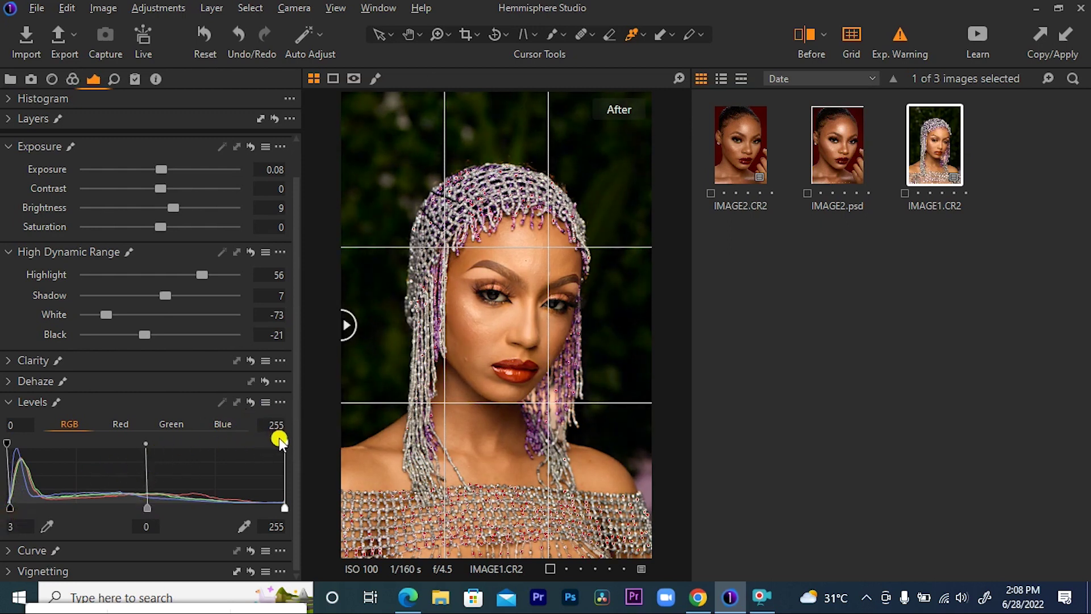
{"action": "mouse_move", "coordinate": [284, 441]}
{"action": "left_mouse_down"}
{"action": "mouse_move", "coordinate": [243, 440]}
{"action": "mouse_move", "coordinate": [285, 442]}
{"action": "left_mouse_up"}
{"action": "left_click_drag", "start_coordinate": [139, 509], "coordinate": [146, 514]}
{"action": "left_click_drag", "start_coordinate": [285, 441], "coordinate": [283, 441]}
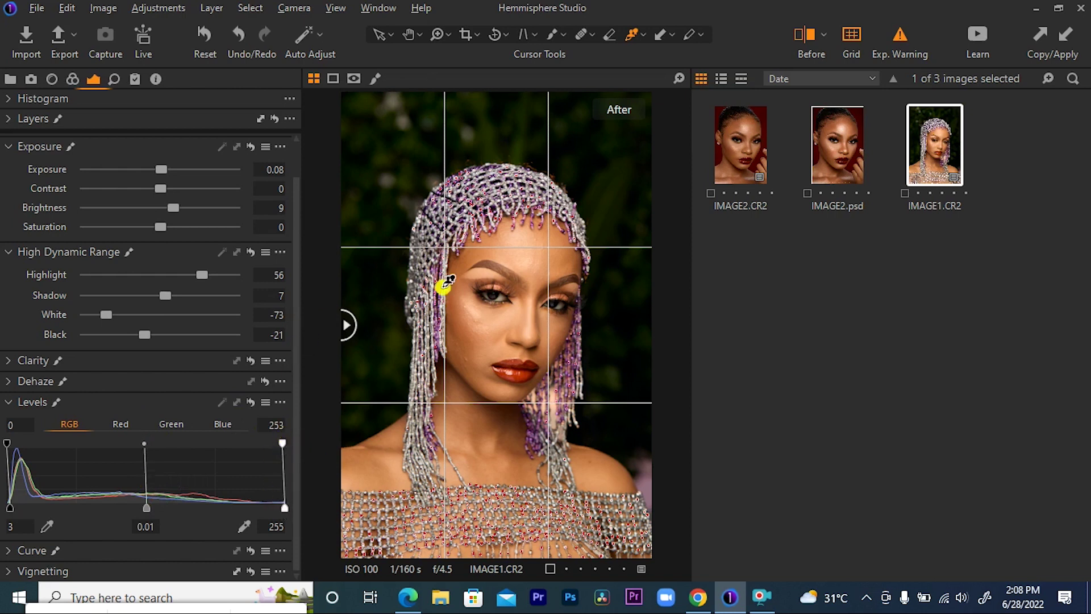
{"action": "left_click_drag", "start_coordinate": [348, 326], "coordinate": [326, 373]}
Apply the custom style polaroid-690-muted-50% to a new layer.
{"action": "key", "text": "ctrl+7"}
{"action": "left_click_drag", "start_coordinate": [291, 248], "coordinate": [278, 146]}
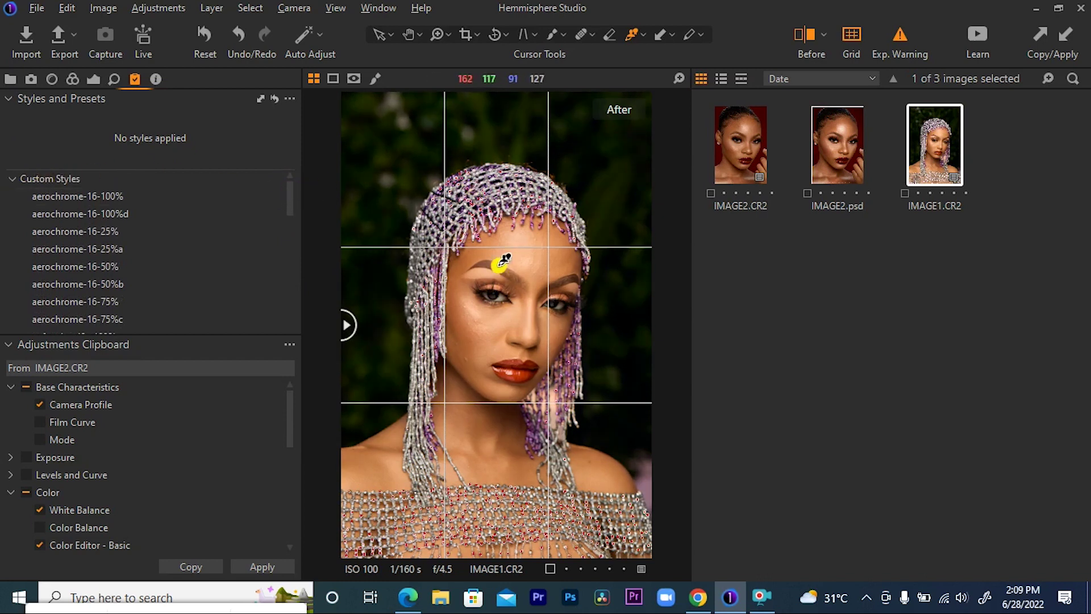
{"action": "left_click_drag", "start_coordinate": [288, 193], "coordinate": [280, 222]}
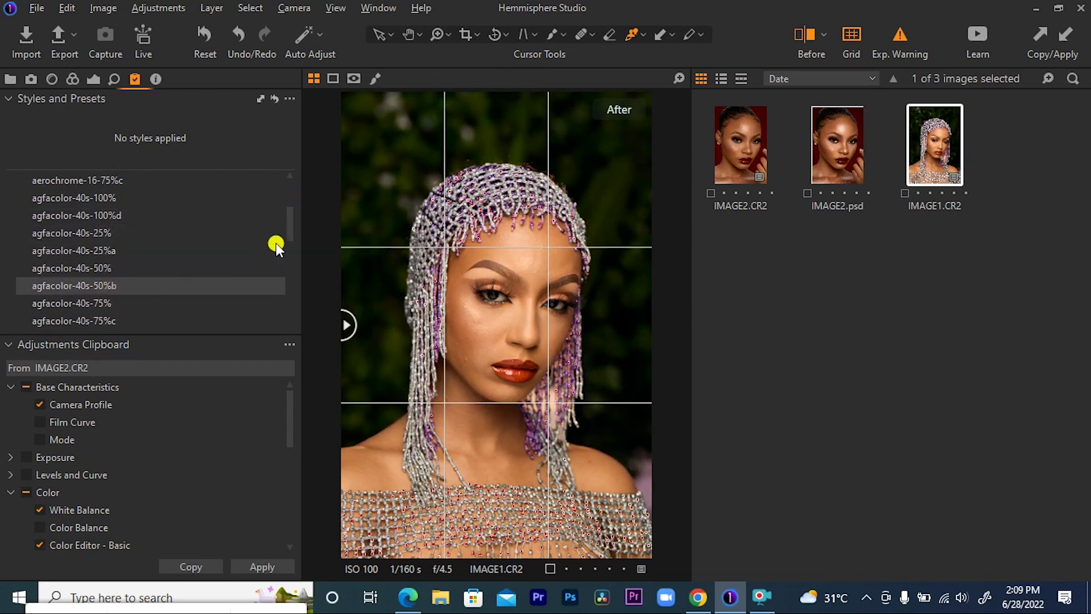
{"action": "left_click_drag", "start_coordinate": [293, 219], "coordinate": [292, 260]}
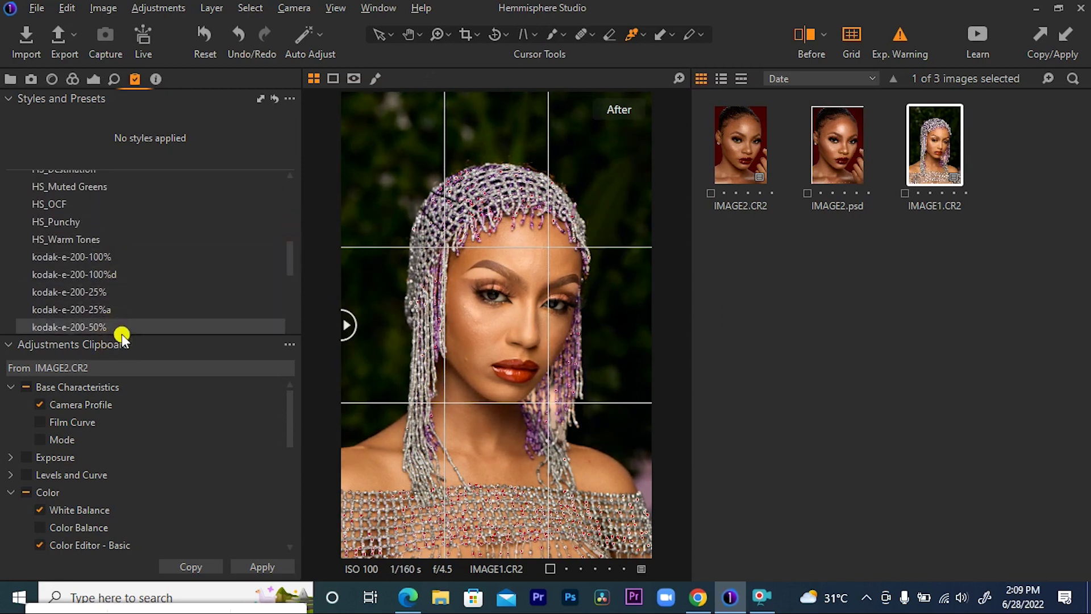
{"action": "left_click_drag", "start_coordinate": [289, 270], "coordinate": [291, 329]}
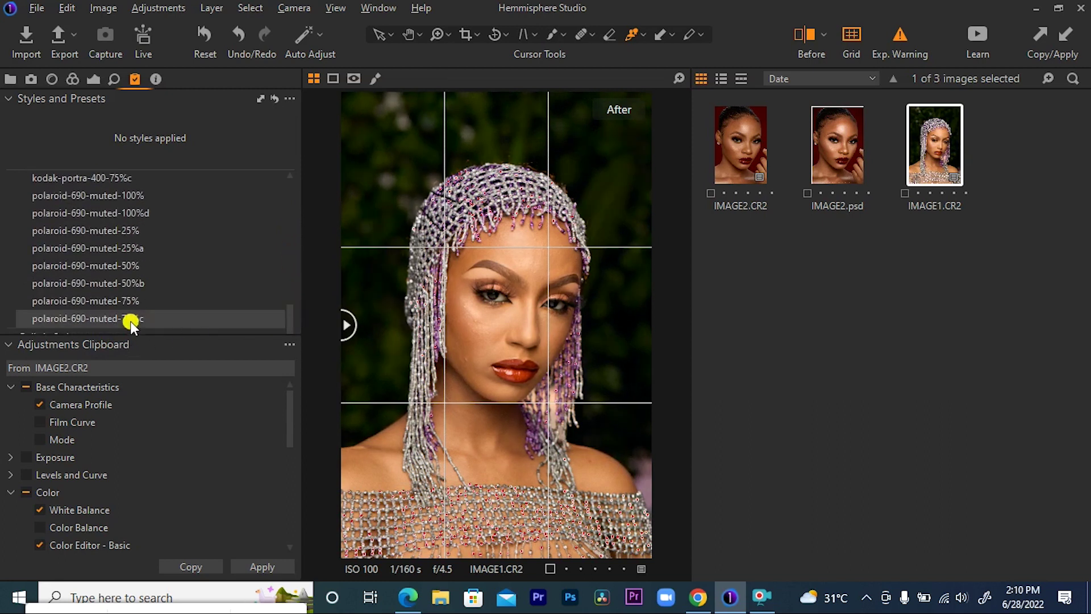
{"action": "right_click", "coordinate": [118, 265]}
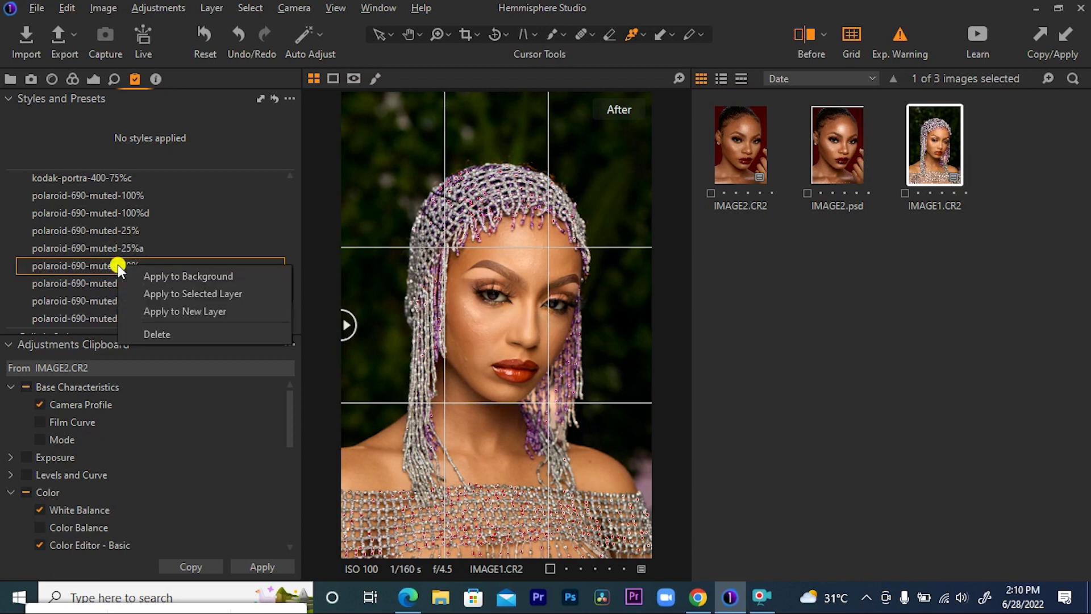
{"action": "left_click", "coordinate": [211, 311]}
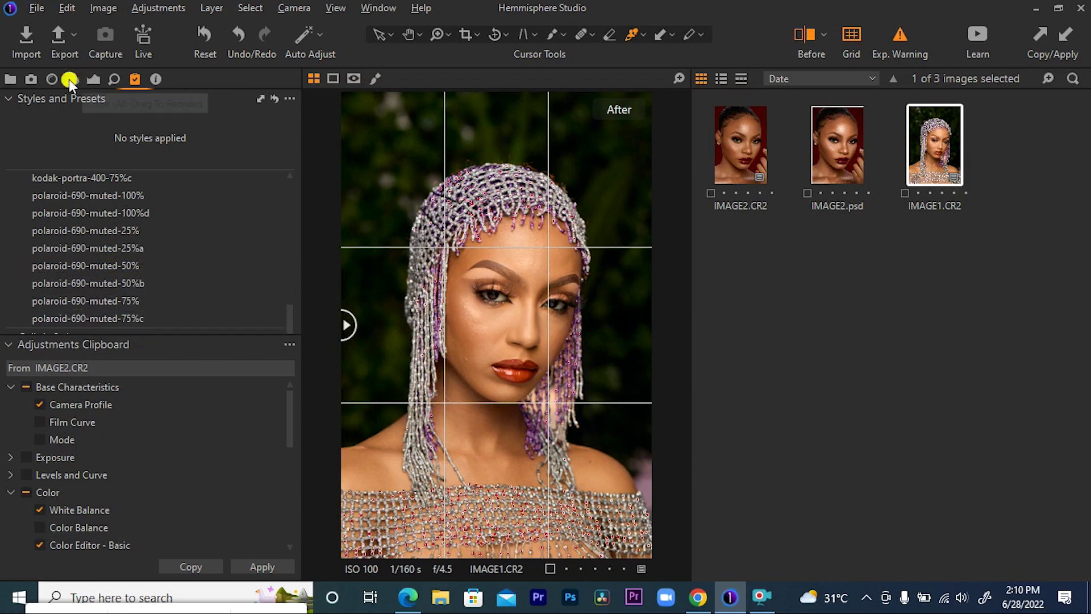
Check the polaroid-690-muted-50% layer's effect, set its opacity to 40, and compare the photo before and after.
{"action": "left_click", "coordinate": [71, 80]}
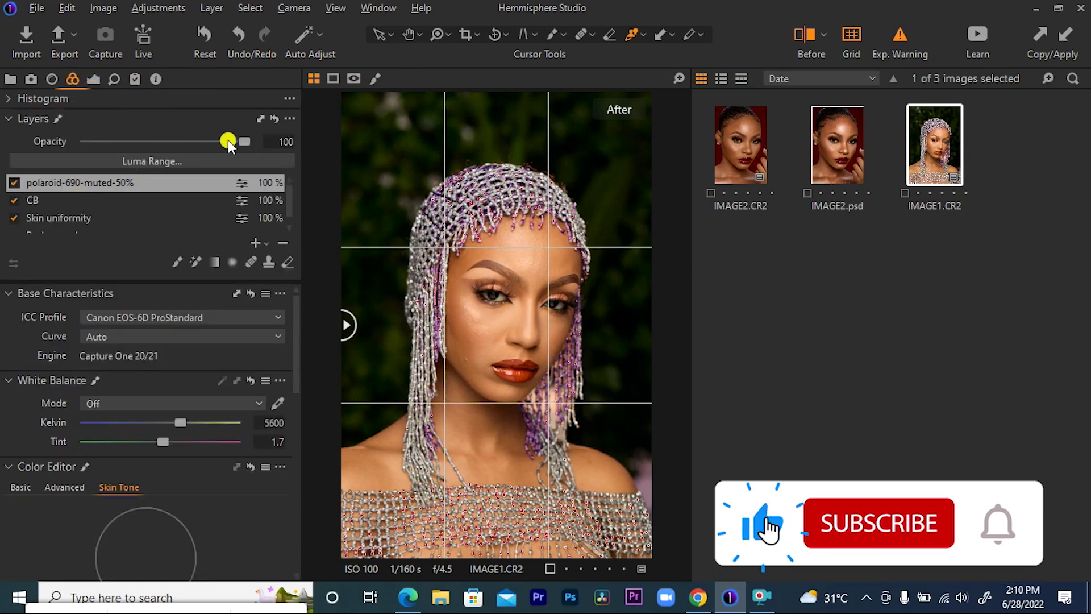
{"action": "mouse_move", "coordinate": [242, 139]}
{"action": "left_mouse_down"}
{"action": "mouse_move", "coordinate": [71, 148]}
{"action": "mouse_move", "coordinate": [254, 147]}
{"action": "left_mouse_up"}
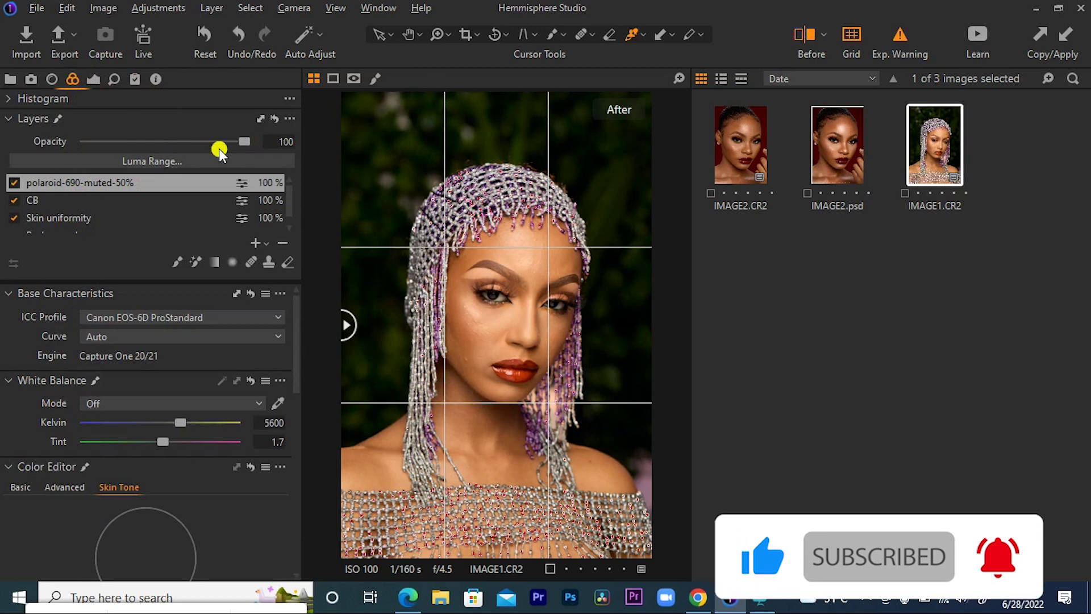
{"action": "left_click", "coordinate": [15, 183]}
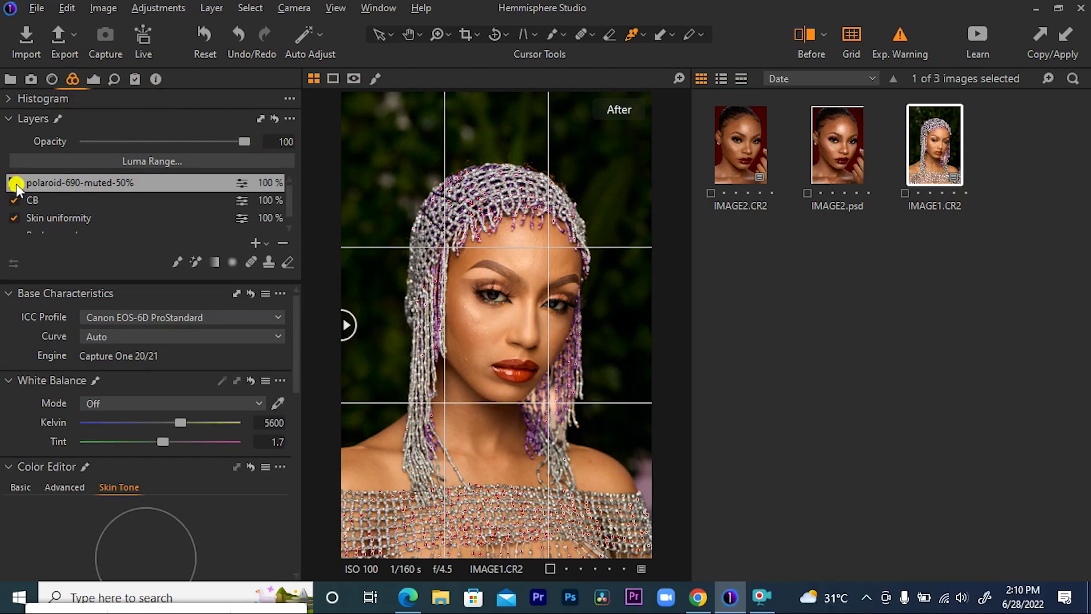
{"action": "left_click", "coordinate": [13, 183]}
{"action": "left_click", "coordinate": [15, 181]}
{"action": "left_click_drag", "start_coordinate": [155, 142], "coordinate": [151, 142]}
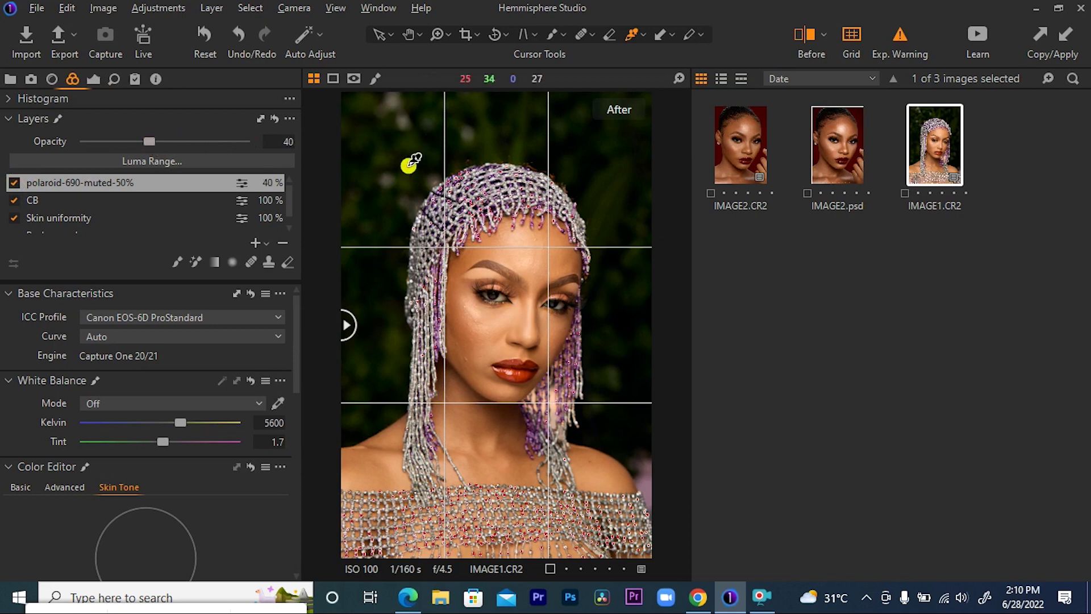
{"action": "left_click_drag", "start_coordinate": [345, 325], "coordinate": [715, 275]}
{"action": "left_click_drag", "start_coordinate": [644, 325], "coordinate": [329, 285]}
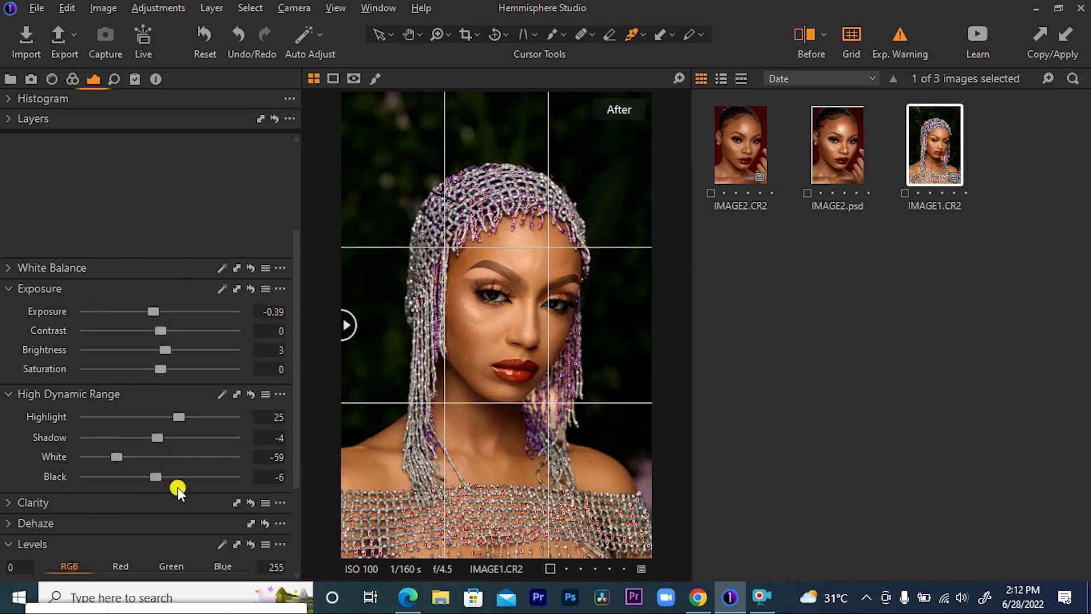
Set clarity to 3, structure to 1 and the dehaze amount to 5, and compare the photo before and after.
{"action": "left_click_drag", "start_coordinate": [298, 420], "coordinate": [305, 477]}
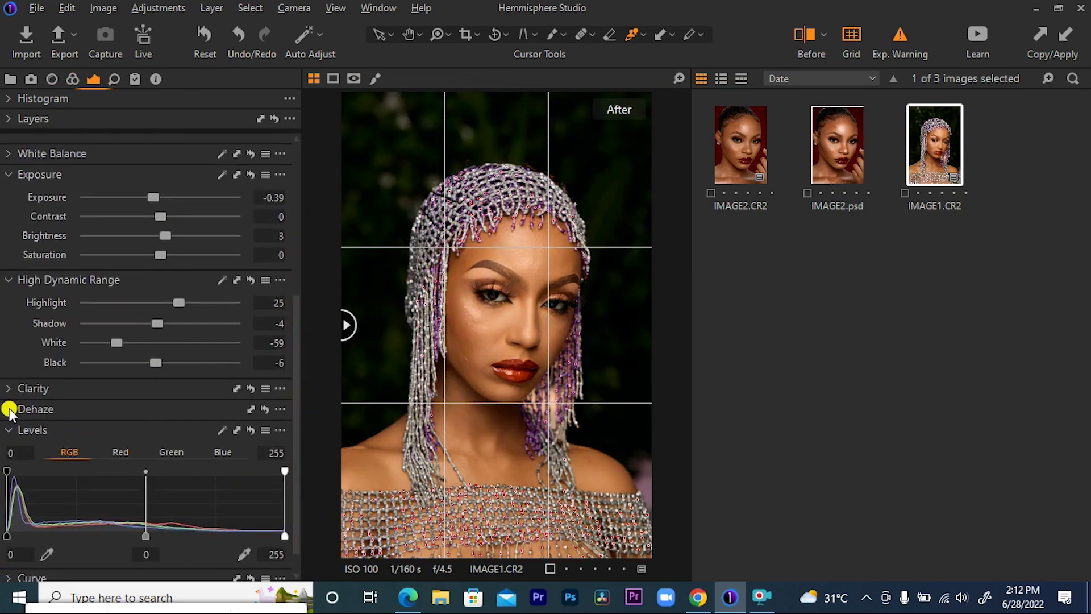
{"action": "left_click", "coordinate": [33, 391]}
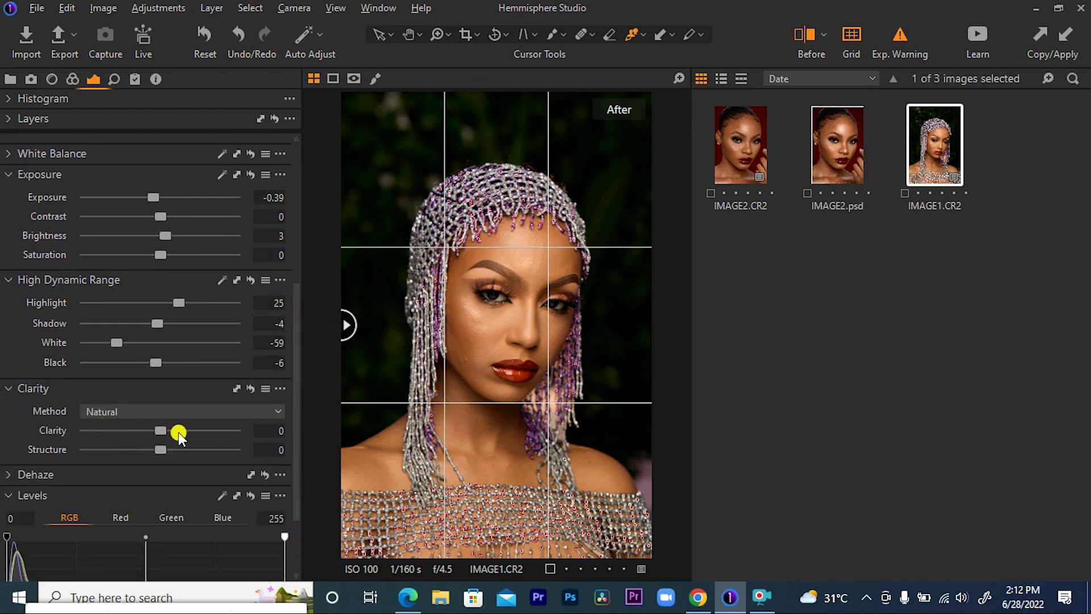
{"action": "left_click_drag", "start_coordinate": [162, 431], "coordinate": [162, 448]}
{"action": "left_click", "coordinate": [36, 475]}
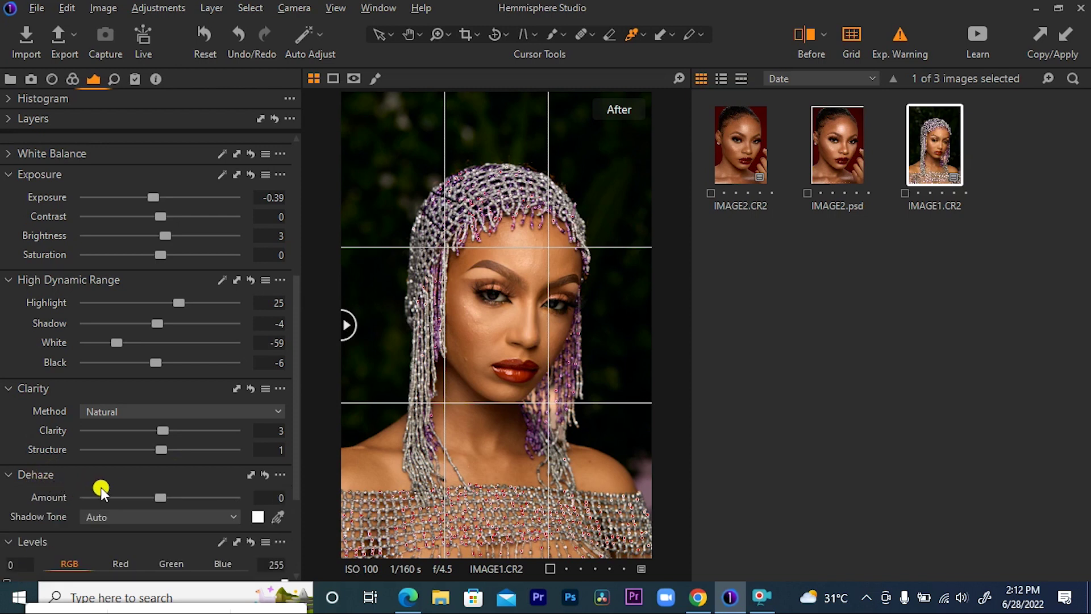
{"action": "left_click_drag", "start_coordinate": [163, 497], "coordinate": [167, 496]}
{"action": "mouse_move", "coordinate": [353, 324]}
{"action": "left_mouse_down"}
{"action": "mouse_move", "coordinate": [646, 342]}
{"action": "mouse_move", "coordinate": [318, 360]}
{"action": "mouse_move", "coordinate": [597, 342]}
{"action": "mouse_move", "coordinate": [656, 356]}
{"action": "mouse_move", "coordinate": [344, 329]}
{"action": "left_mouse_up"}
{"action": "scroll", "coordinate": [148, 341], "scroll_direction": "down", "scroll_amount": 3}
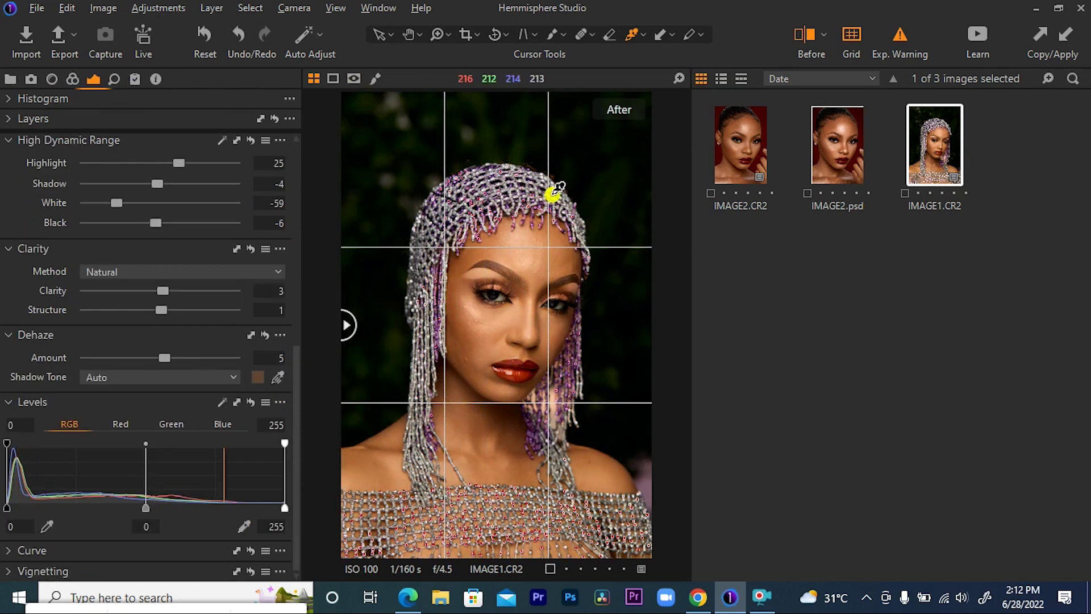
Open the settings for editing a variant of IMAGE1.CR2 in an external editor.
{"action": "key", "text": "ctrl+shift+d"}
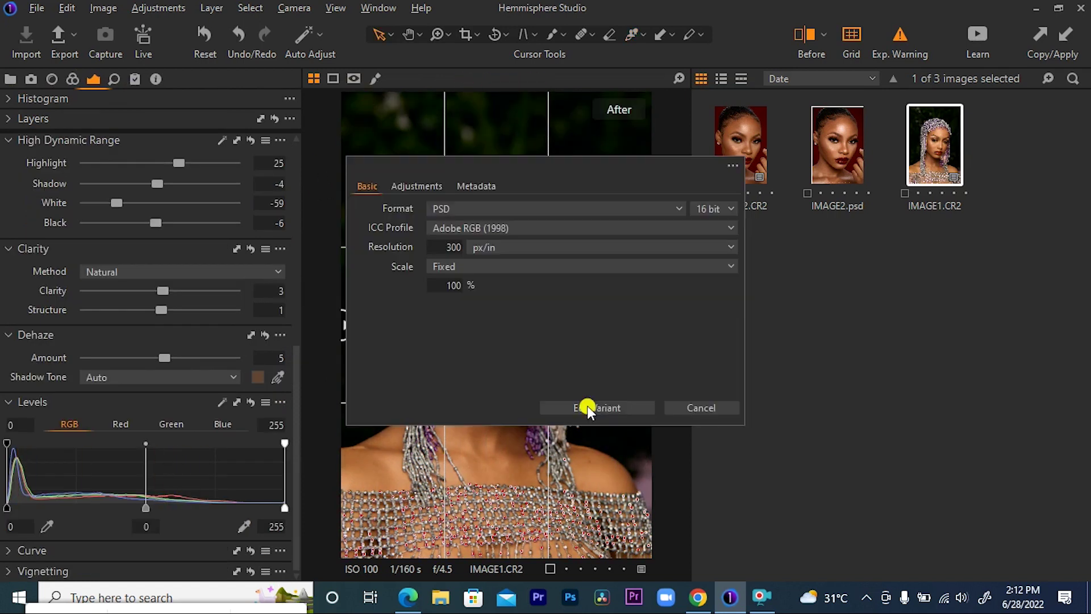